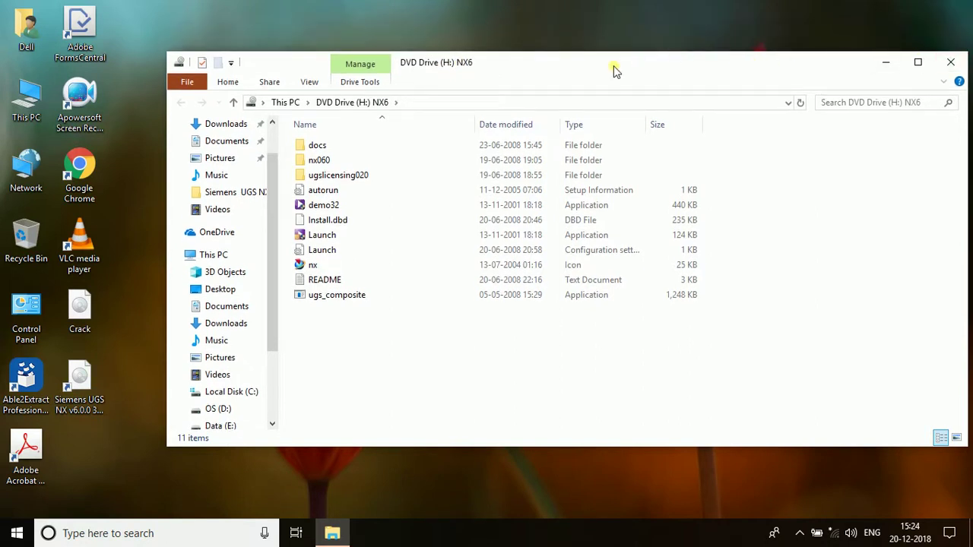
Step: Open the Crack disc from the desktop and arrange its window beside the NX6 disc window
{"action": "left_click_drag", "start_coordinate": [612, 44], "coordinate": [971, 134]}
{"action": "double_click", "coordinate": [79, 307]}
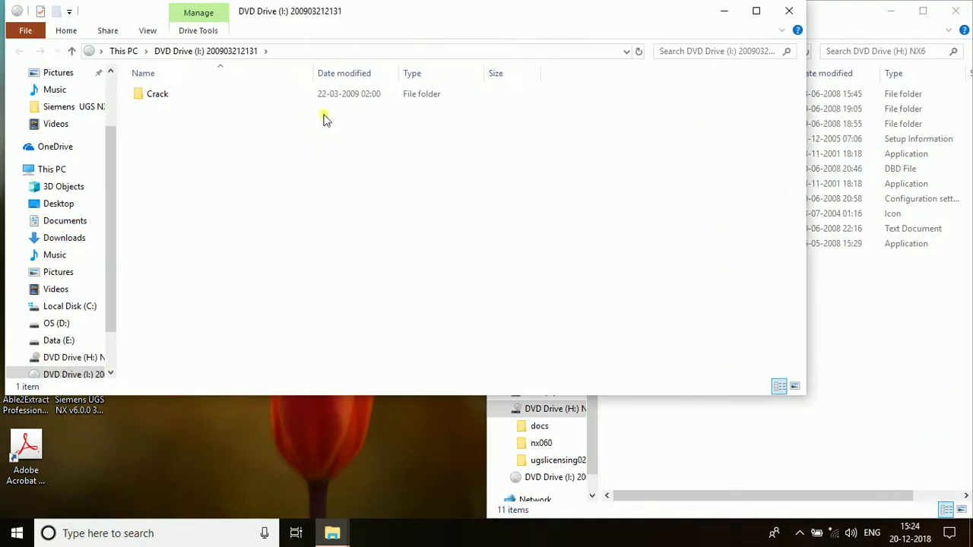
{"action": "left_click_drag", "start_coordinate": [430, 22], "coordinate": [2, 239]}
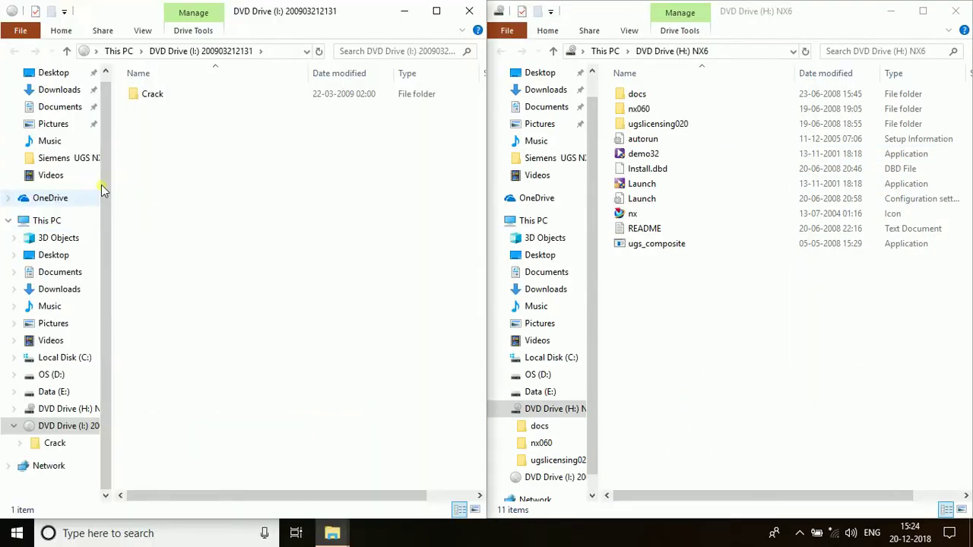
{"action": "left_click_drag", "start_coordinate": [342, 17], "coordinate": [667, 165]}
{"action": "left_click_drag", "start_coordinate": [17, 160], "coordinate": [490, 250]}
{"action": "left_click_drag", "start_coordinate": [612, 259], "coordinate": [288, 122]}
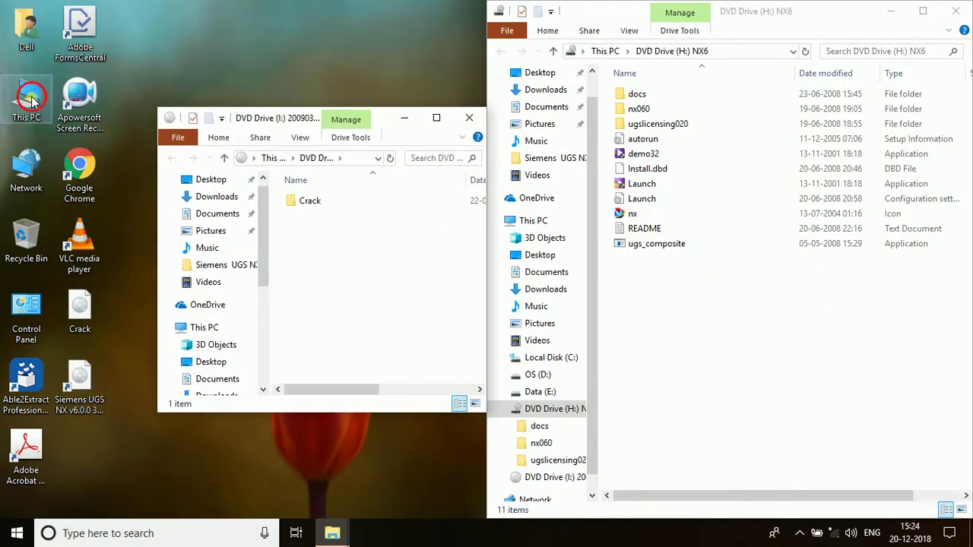
Step: Open the Crack folder and copy the nx6.lic file
{"action": "double_click", "coordinate": [316, 202]}
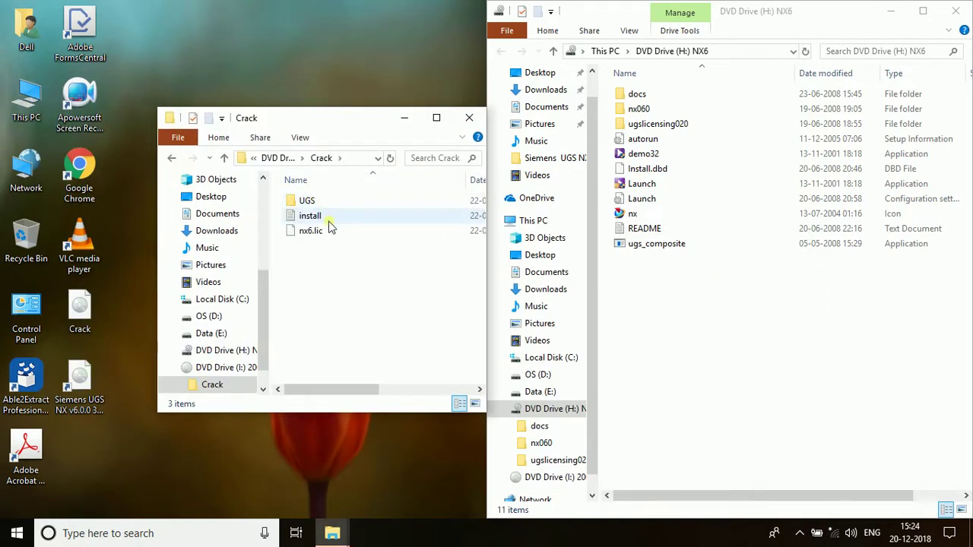
{"action": "left_click_drag", "start_coordinate": [330, 124], "coordinate": [327, 227]}
{"action": "right_click", "coordinate": [306, 339]}
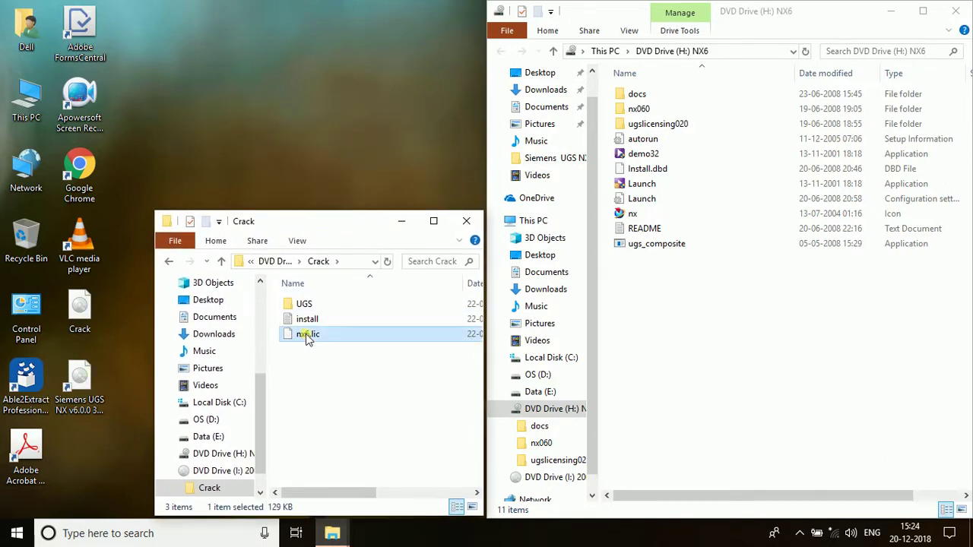
{"action": "left_click", "coordinate": [338, 280]}
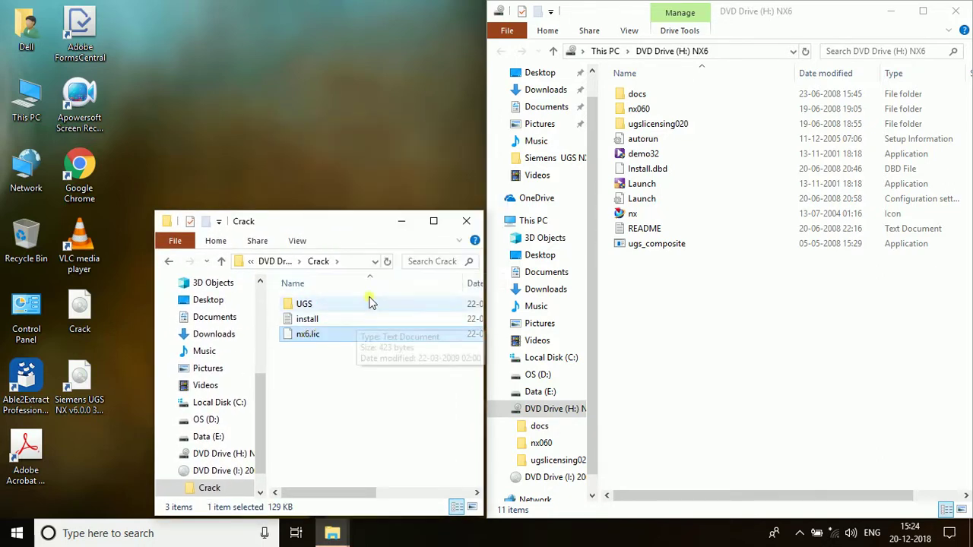
Step: Create a folder named "nx 6 licence" on Local Disk (C:) and paste the nx6.lic file into it
{"action": "left_click", "coordinate": [26, 97]}
{"action": "double_click", "coordinate": [26, 97]}
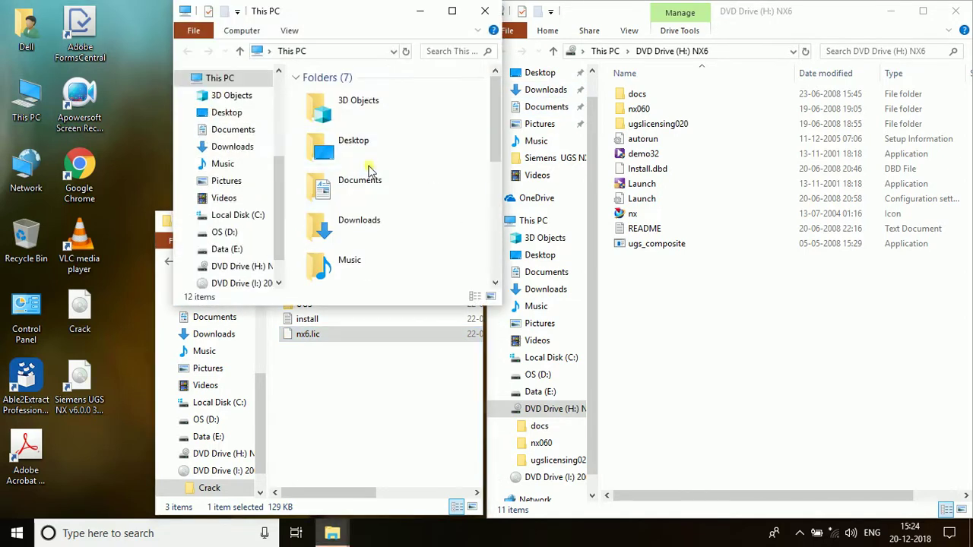
{"action": "left_click_drag", "start_coordinate": [495, 118], "coordinate": [495, 232]}
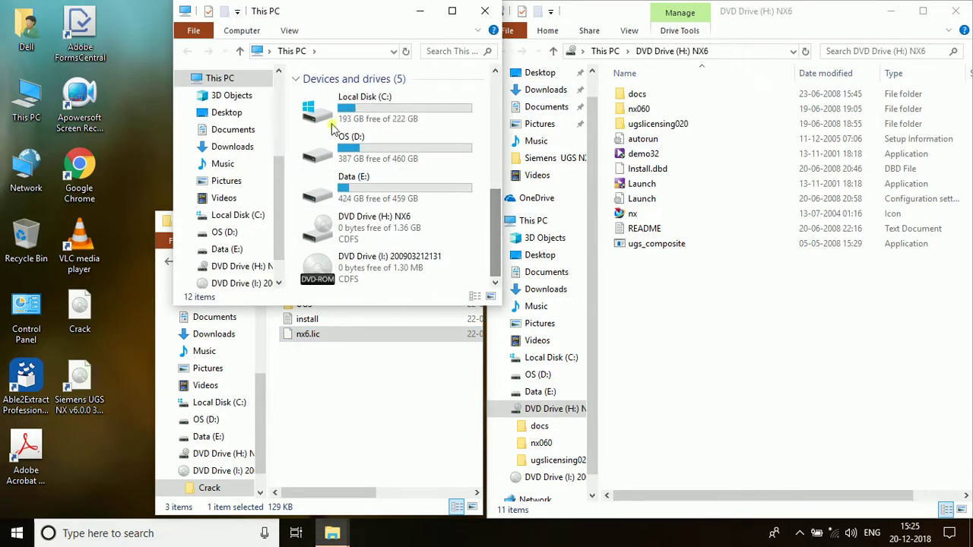
{"action": "double_click", "coordinate": [365, 107]}
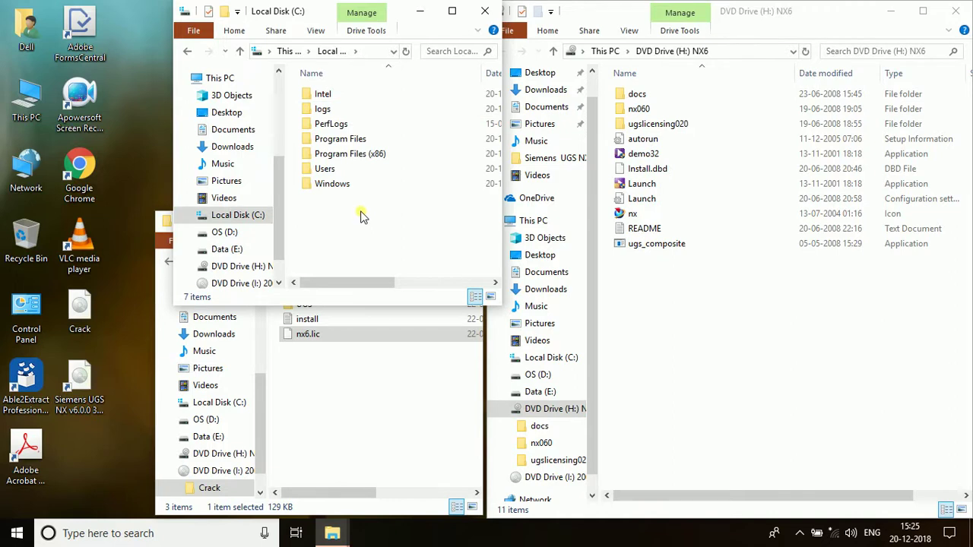
{"action": "right_click", "coordinate": [362, 216]}
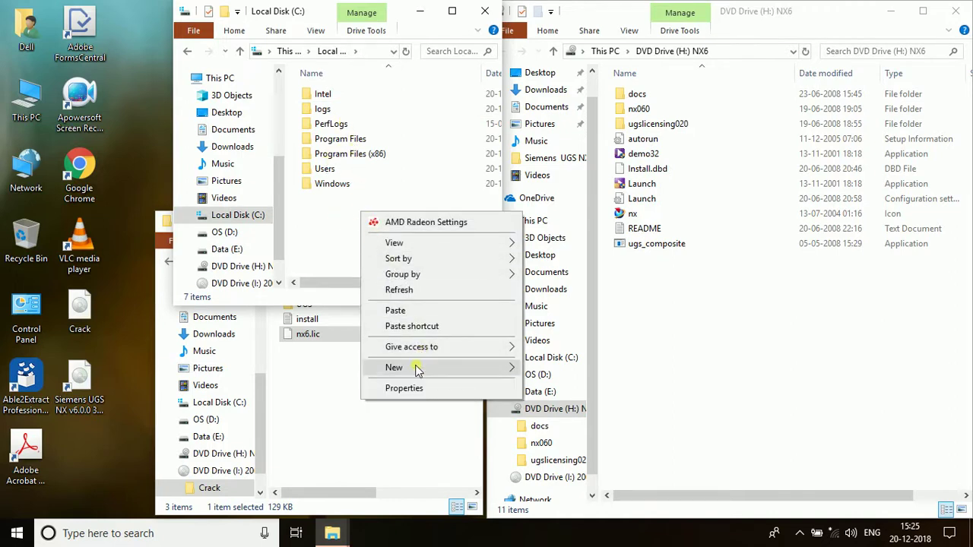
{"action": "mouse_move", "coordinate": [417, 369]}
{"action": "left_click", "coordinate": [554, 369]}
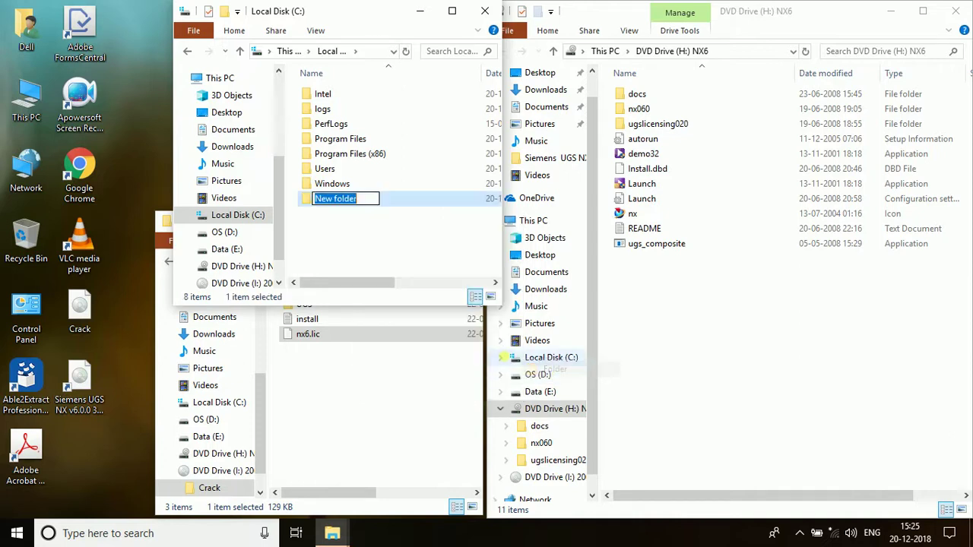
{"action": "type", "text": "nx 6 licence"}
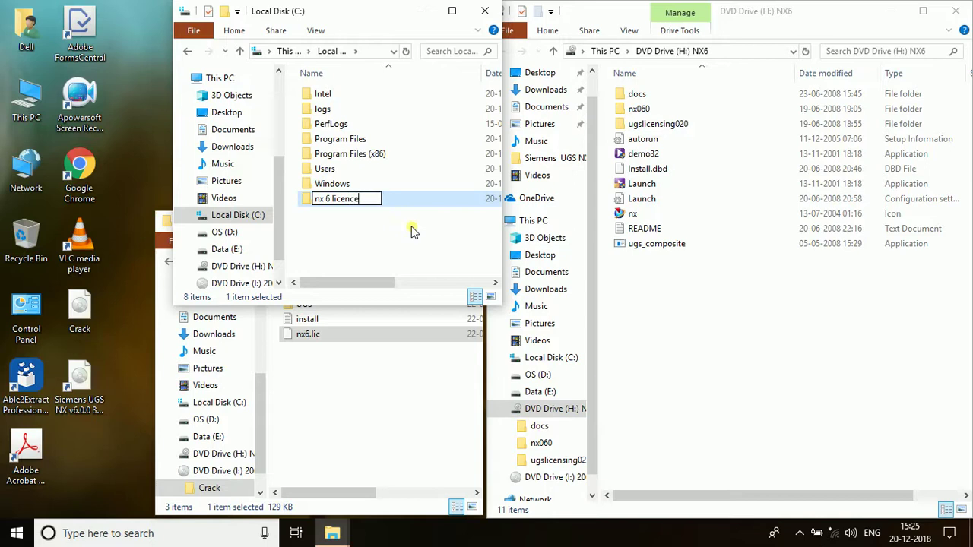
{"action": "key", "text": "Return"}
{"action": "key", "text": "Return"}
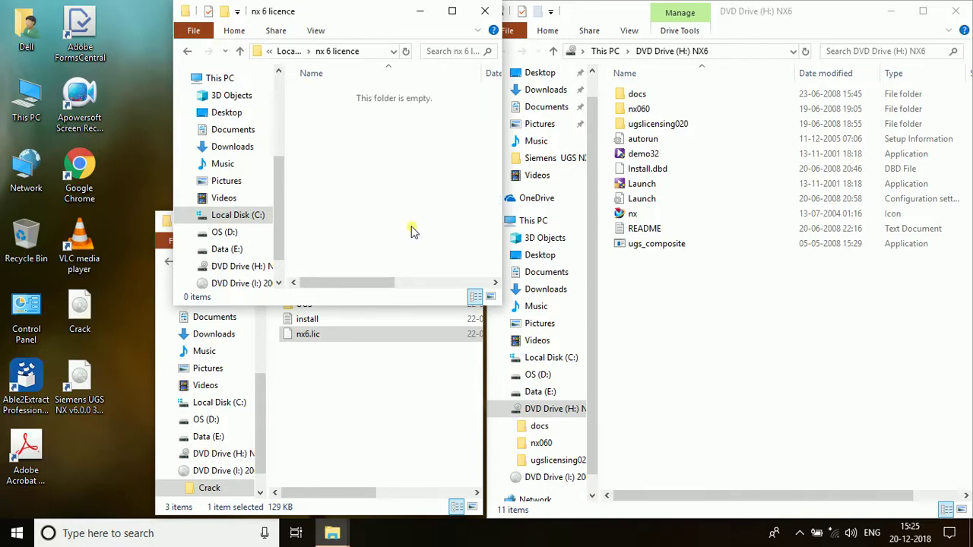
{"action": "key", "text": "ctrl+v"}
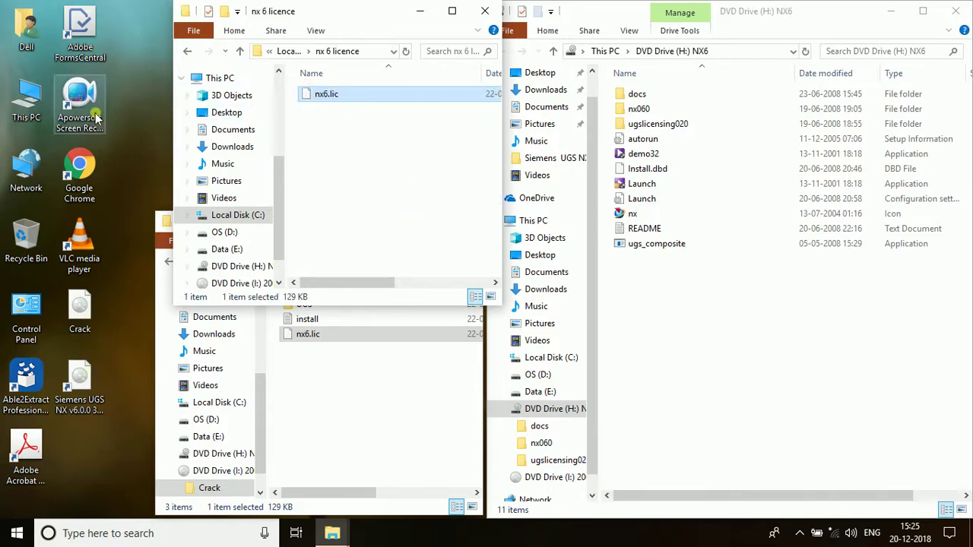
Step: Open the pasted nx6.lic file with Notepad, making Notepad the default app for .lic files
{"action": "right_click", "coordinate": [335, 98]}
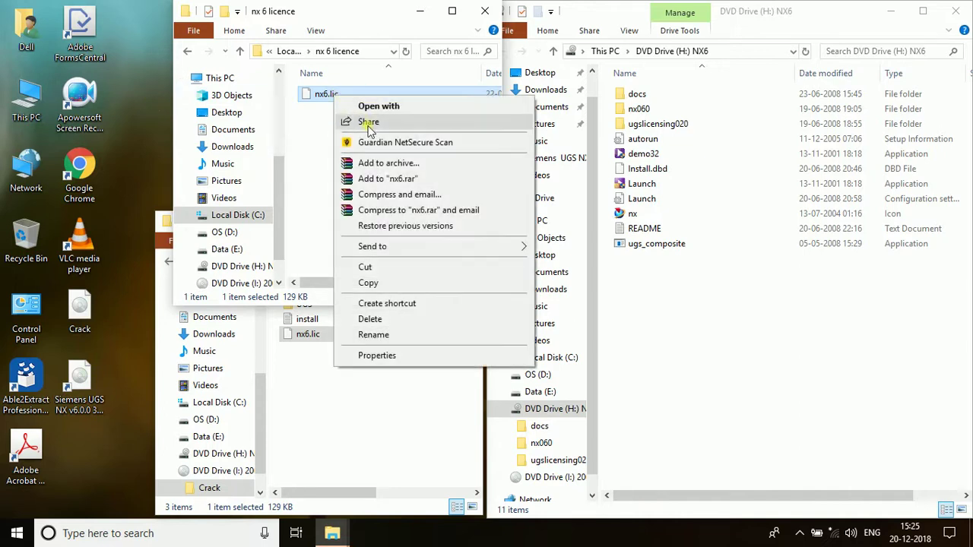
{"action": "left_click", "coordinate": [373, 104]}
{"action": "left_click", "coordinate": [447, 305]}
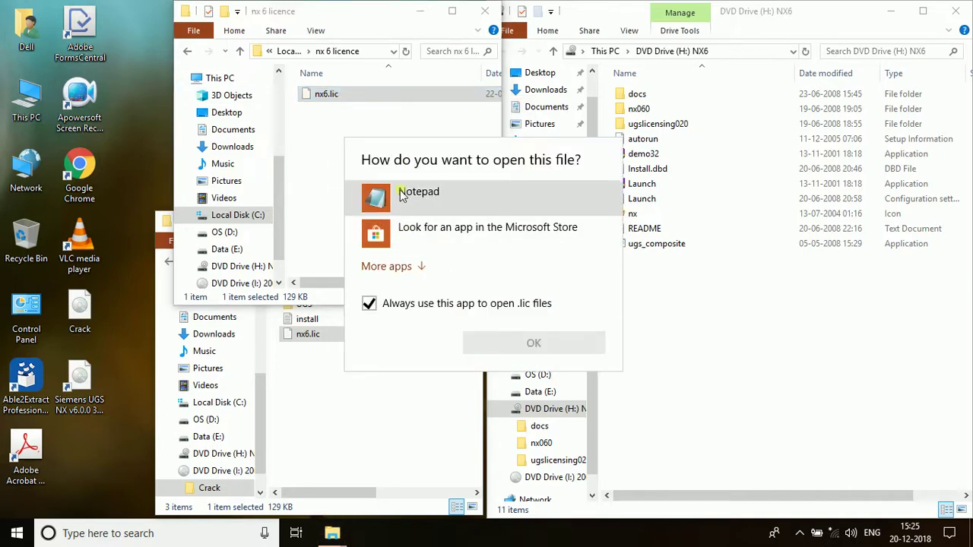
{"action": "left_click", "coordinate": [373, 195]}
{"action": "left_click", "coordinate": [482, 349]}
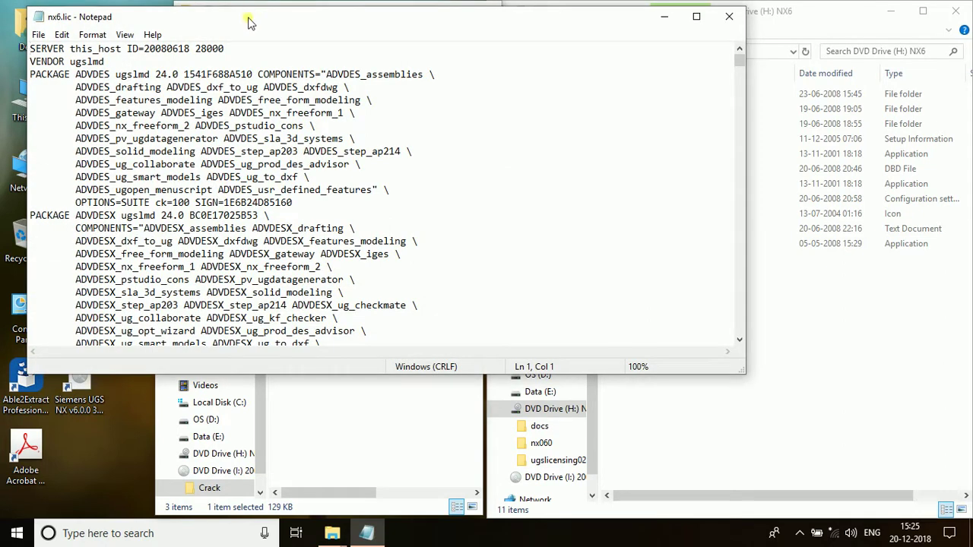
{"action": "left_click_drag", "start_coordinate": [248, 23], "coordinate": [441, 36]}
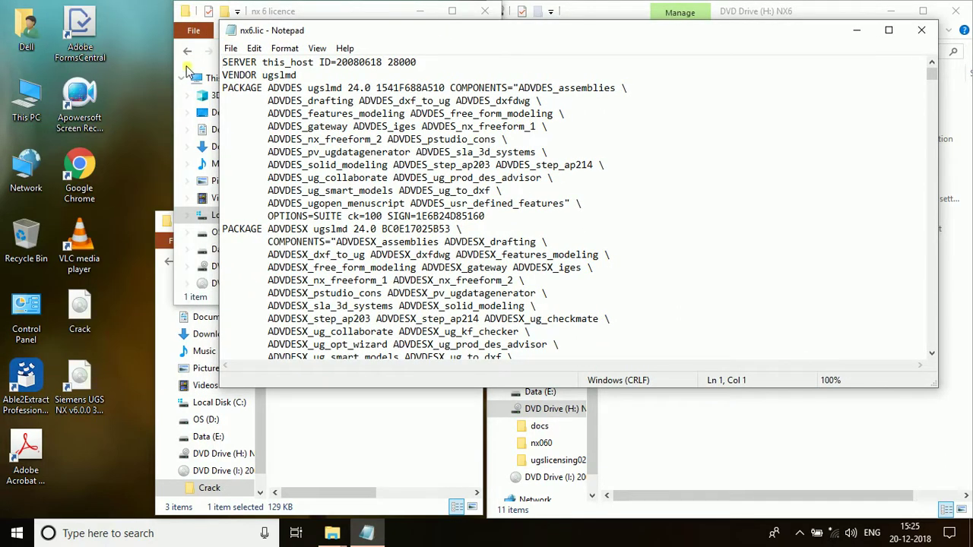
Step: Copy the full computer name from the Windows System Properties, and close the system windows
{"action": "left_click", "coordinate": [9, 108]}
{"action": "right_click", "coordinate": [9, 108]}
{"action": "left_click", "coordinate": [54, 275]}
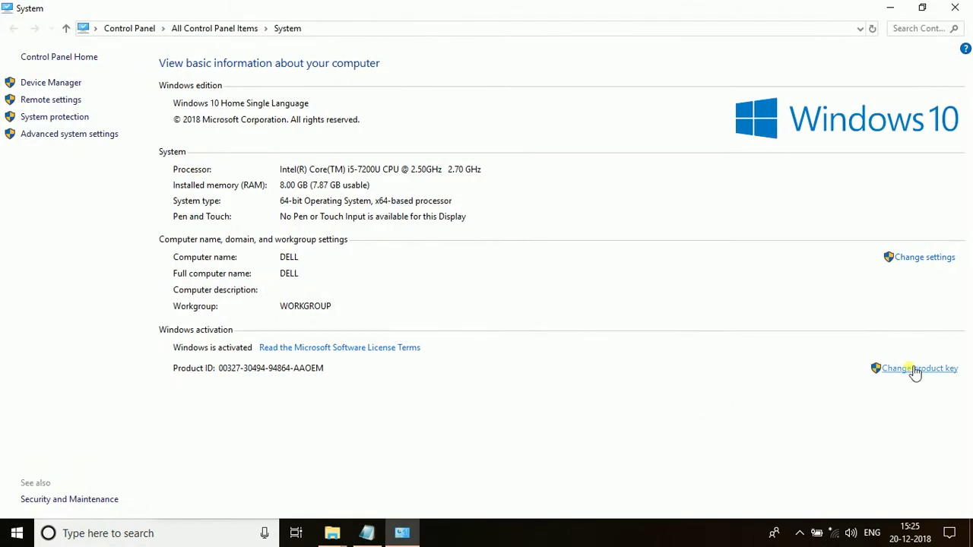
{"action": "left_click", "coordinate": [916, 259]}
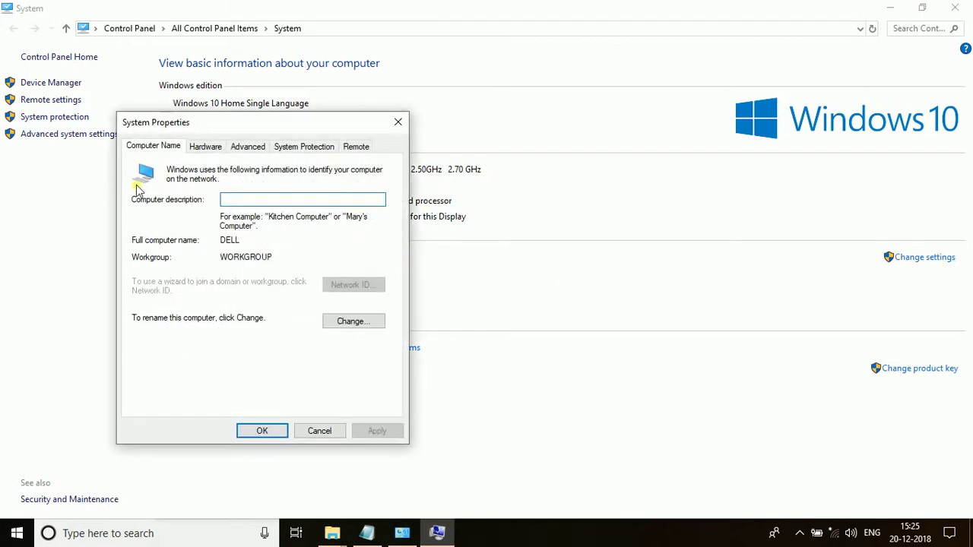
{"action": "double_click", "coordinate": [229, 241]}
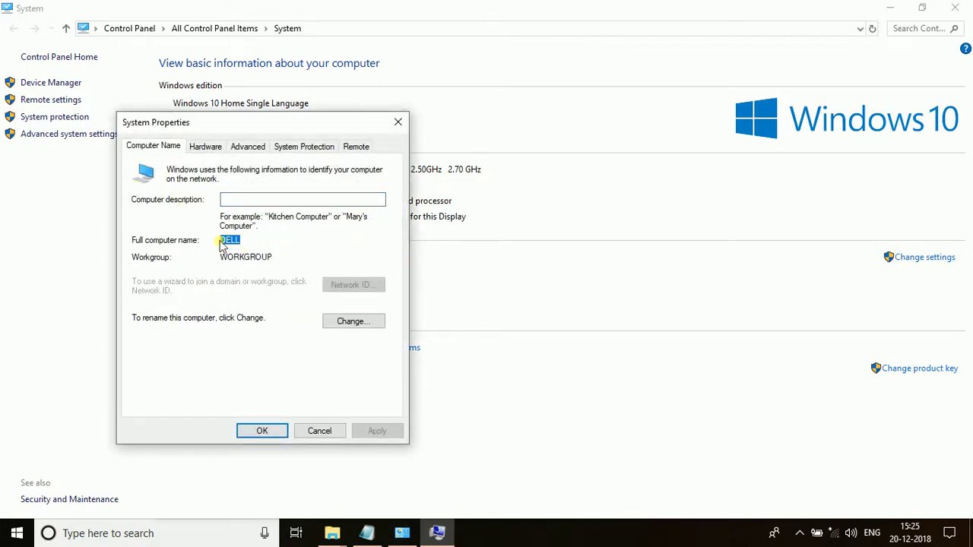
{"action": "right_click", "coordinate": [233, 242]}
{"action": "left_click", "coordinate": [275, 290]}
{"action": "left_click", "coordinate": [281, 431]}
{"action": "left_click", "coordinate": [957, 6]}
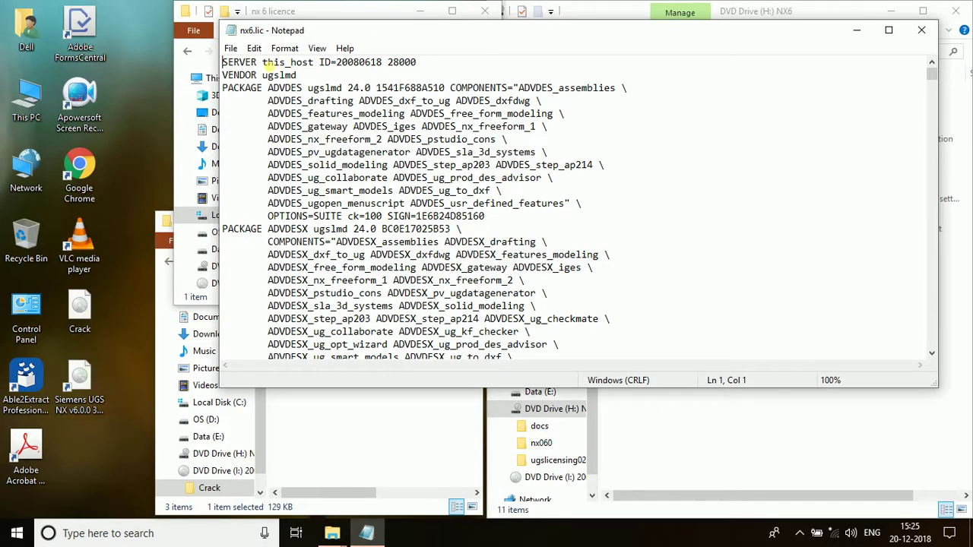
Step: Replace this_host in the SERVER line of nx6.lic with the computer name DELL, and save and close the file
{"action": "left_click_drag", "start_coordinate": [263, 63], "coordinate": [313, 66]}
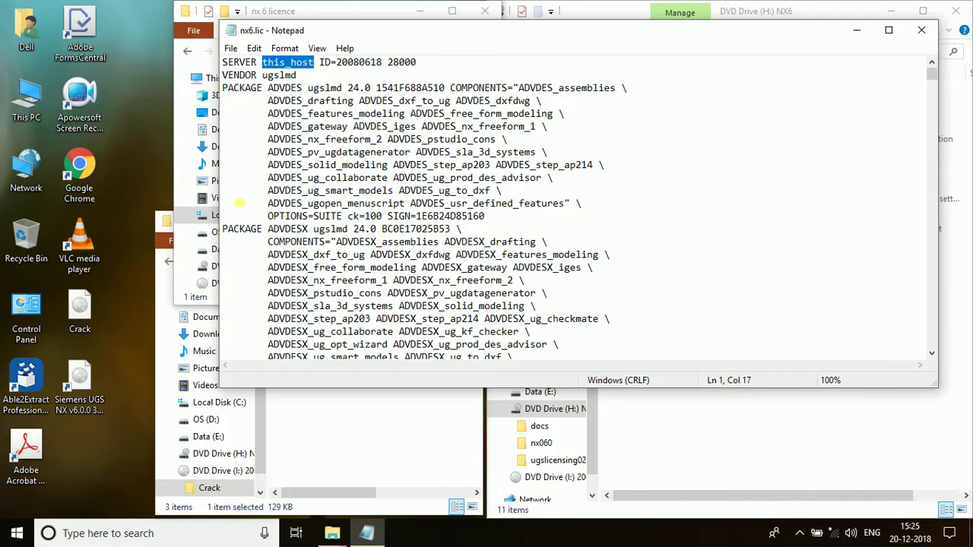
{"action": "key", "text": "ctrl+v"}
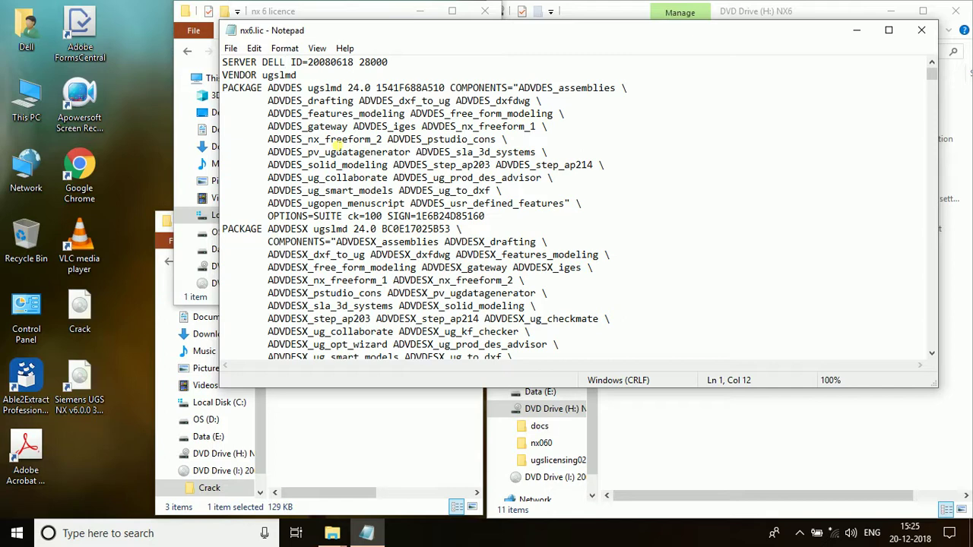
{"action": "key", "text": "Delete"}
{"action": "left_click", "coordinate": [920, 30]}
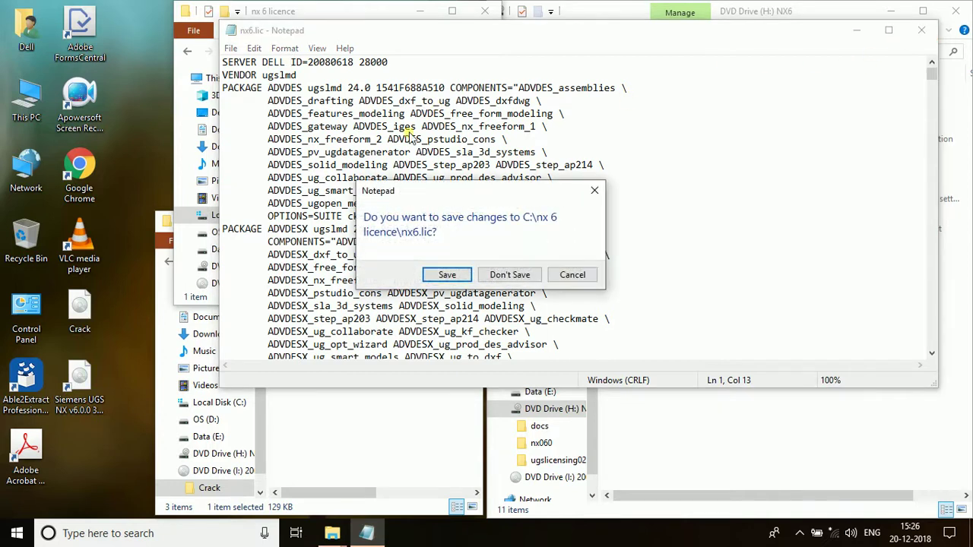
{"action": "left_click", "coordinate": [447, 215]}
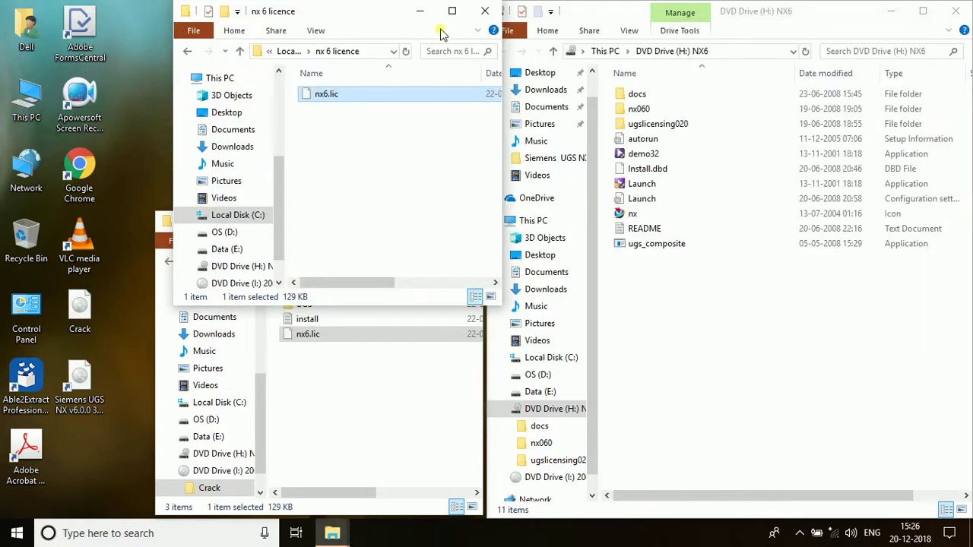
Step: Run Launch from the NX6 disc and start the License Server installation in English (United States)
{"action": "left_click", "coordinate": [401, 426]}
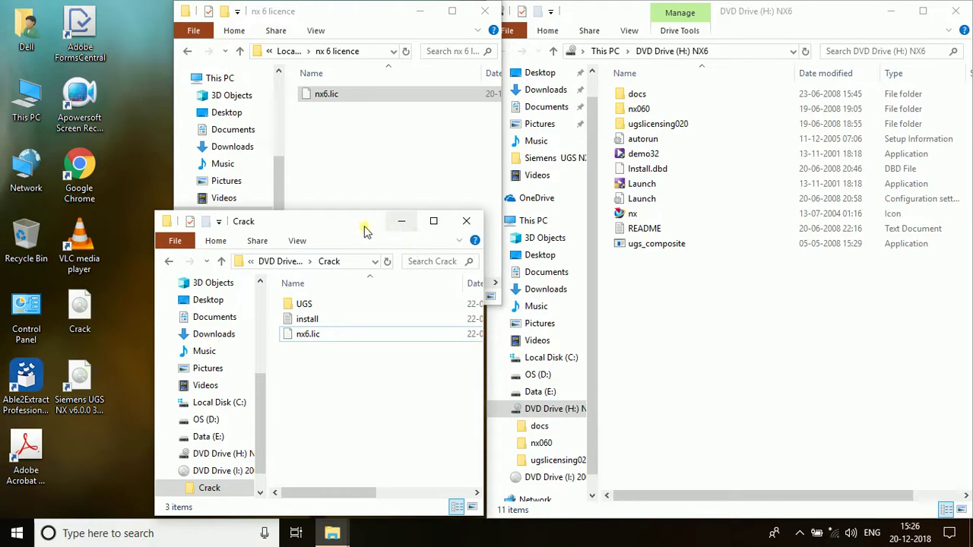
{"action": "double_click", "coordinate": [649, 186]}
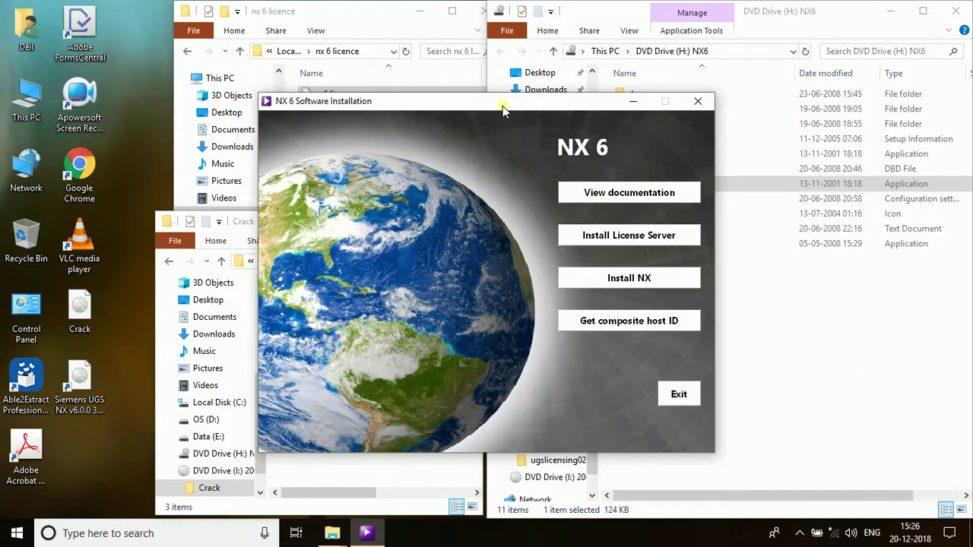
{"action": "left_click_drag", "start_coordinate": [503, 111], "coordinate": [709, 48]}
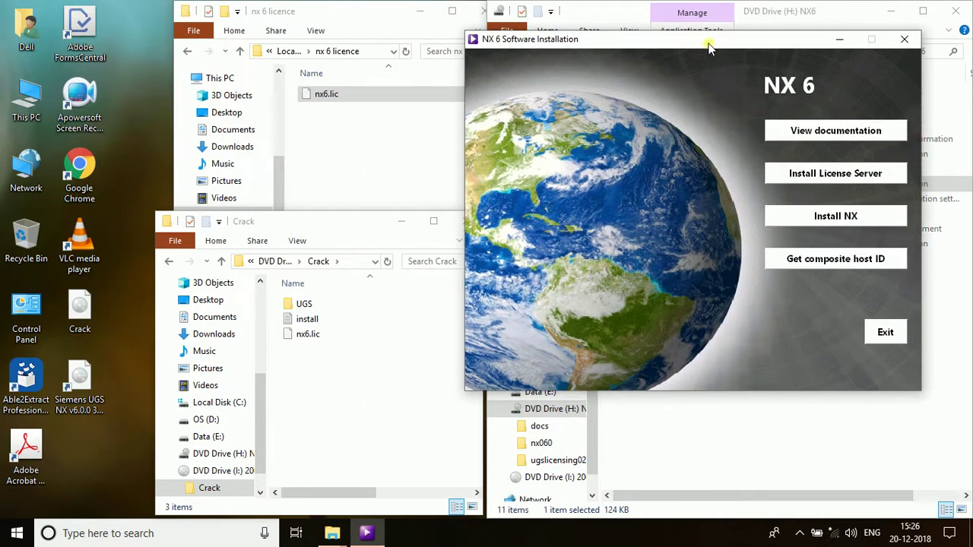
{"action": "left_click", "coordinate": [833, 174]}
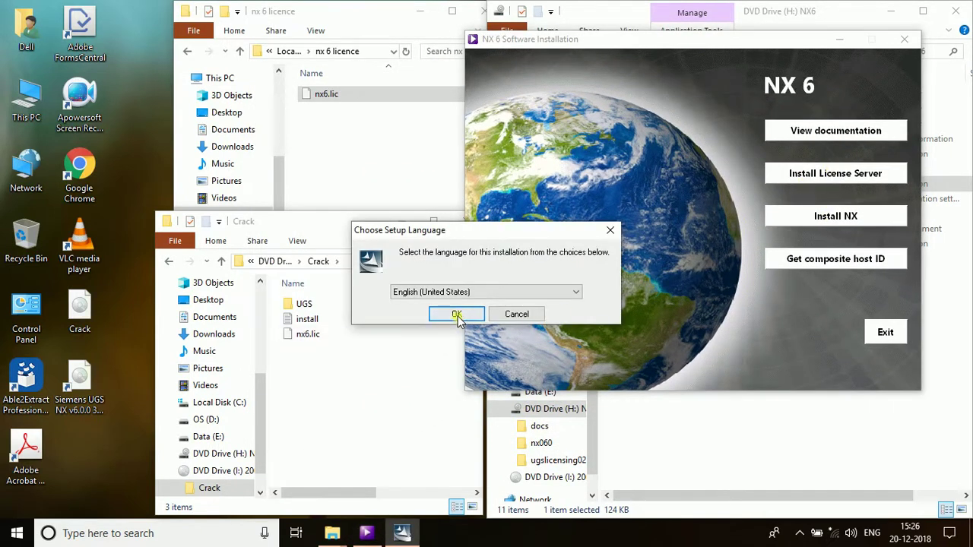
{"action": "left_click", "coordinate": [457, 316]}
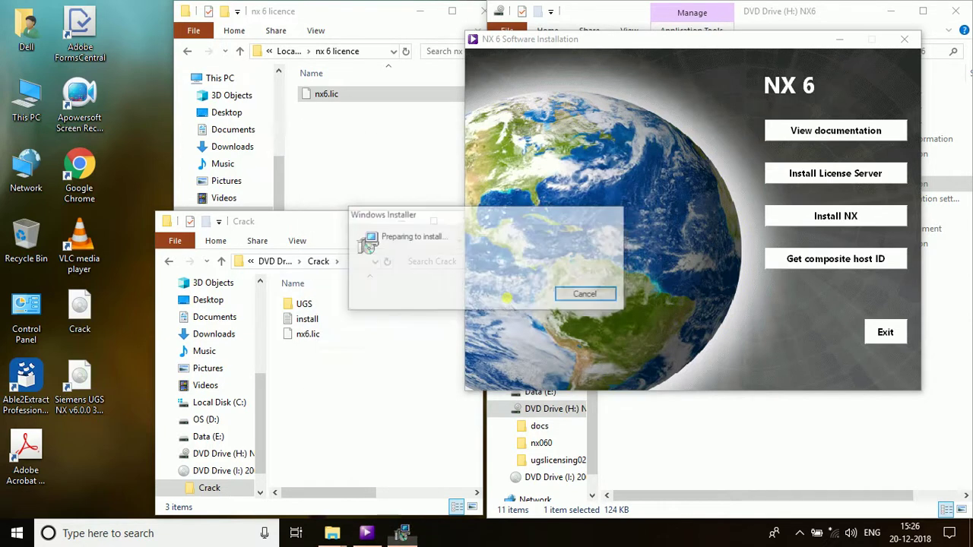
Step: Keep the default UGSLicensing destination folder and select nx6.lic from C:\nx 6 licence as the license file
{"action": "left_click", "coordinate": [555, 376]}
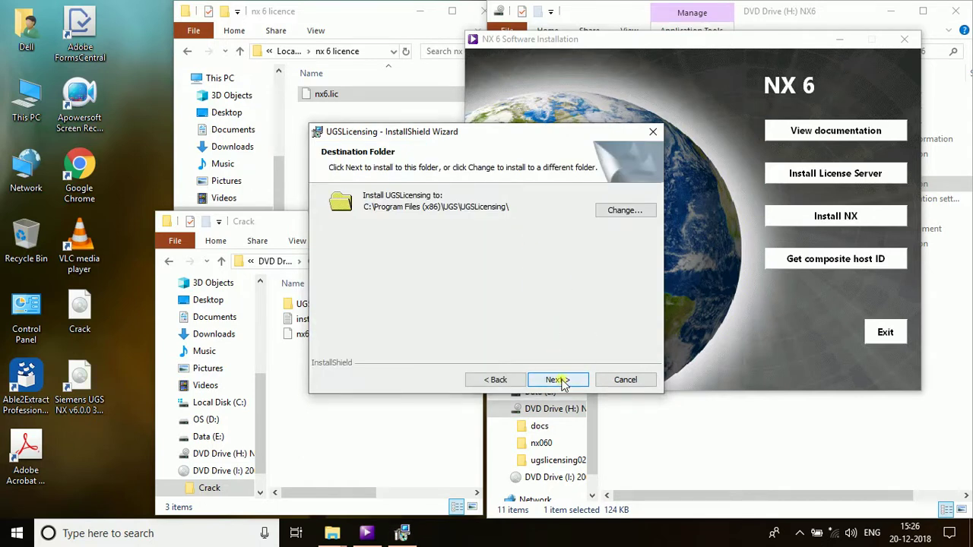
{"action": "left_click", "coordinate": [561, 381]}
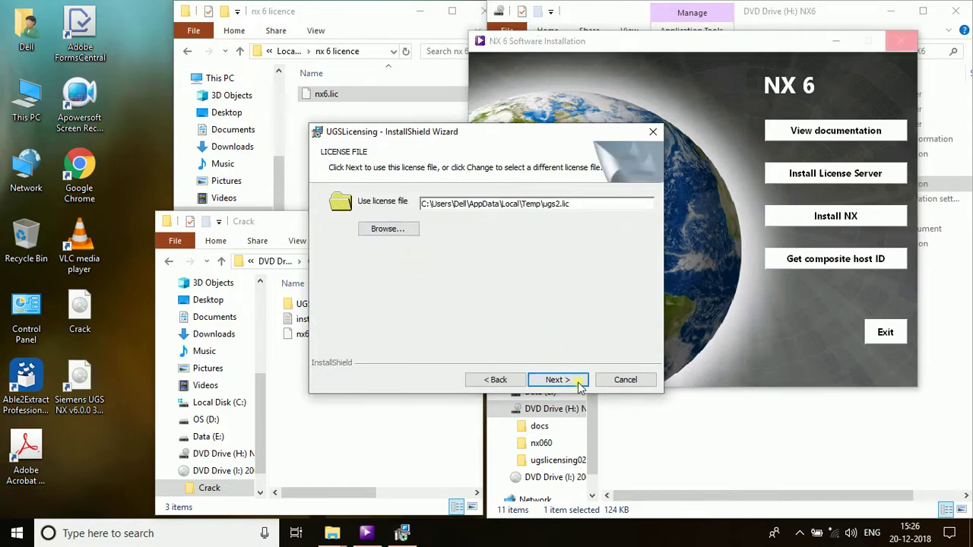
{"action": "left_click", "coordinate": [416, 231]}
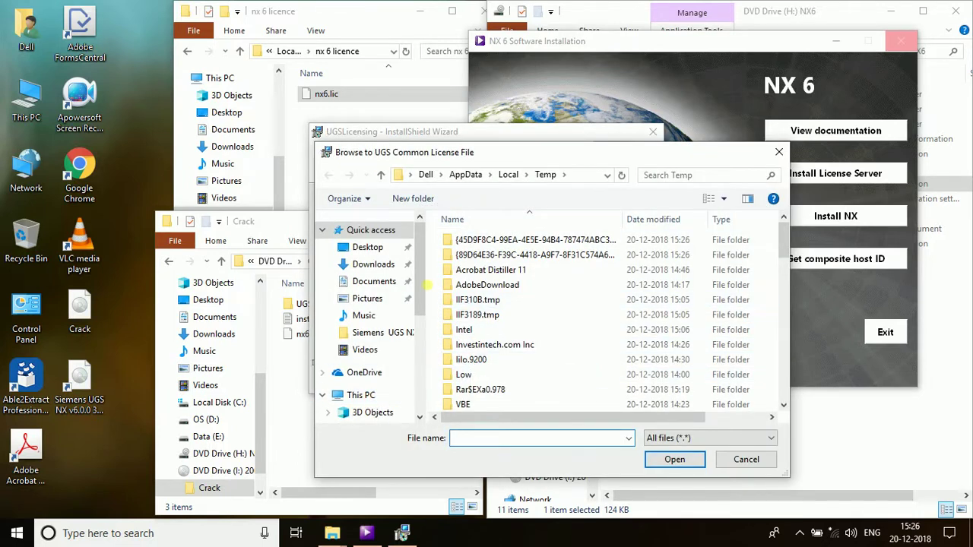
{"action": "scroll", "coordinate": [380, 304], "scroll_direction": "down", "scroll_amount": 3}
{"action": "left_click", "coordinate": [403, 282]}
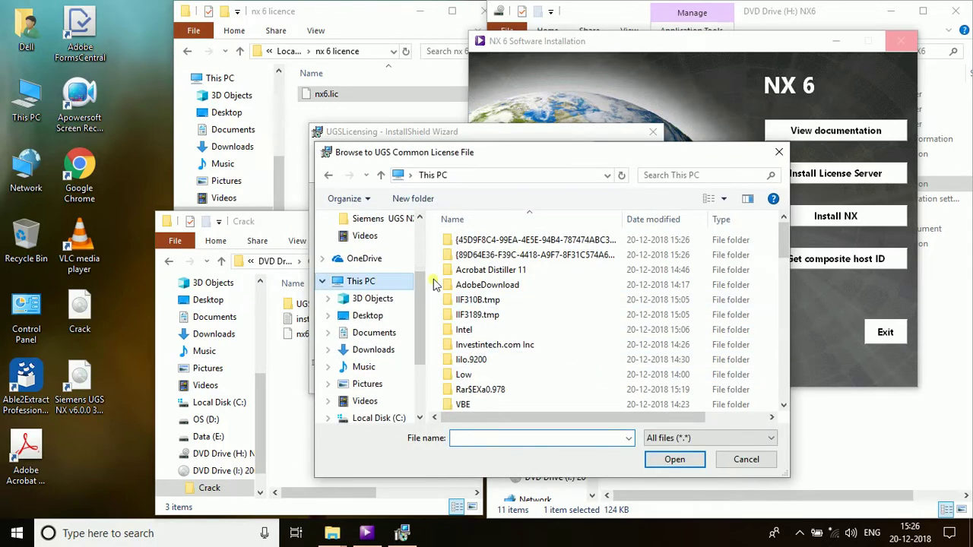
{"action": "scroll", "coordinate": [532, 350], "scroll_direction": "down", "scroll_amount": 5}
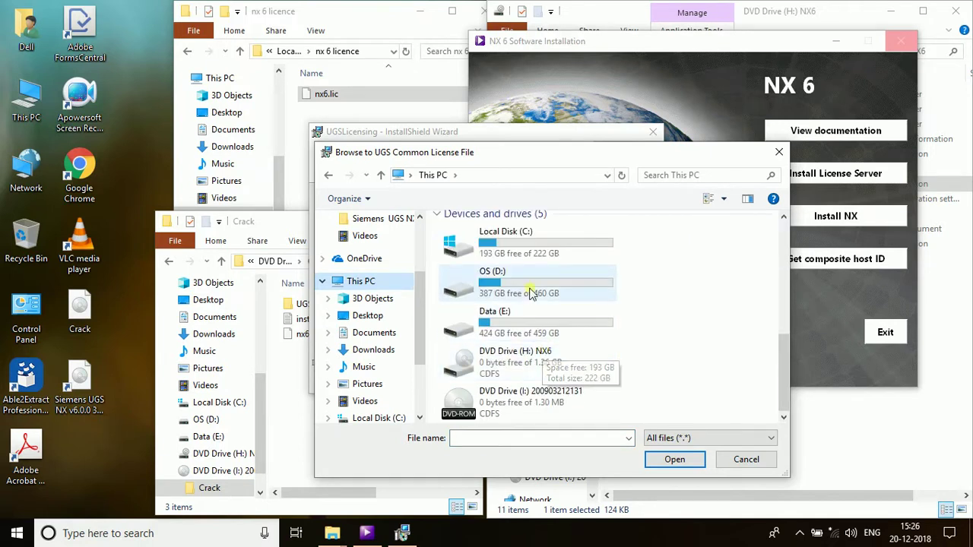
{"action": "double_click", "coordinate": [505, 241]}
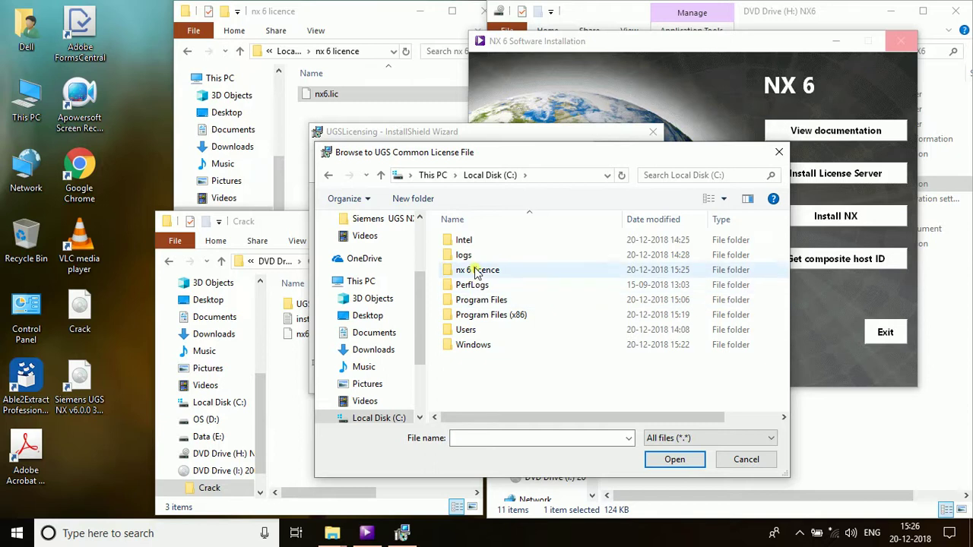
{"action": "double_click", "coordinate": [477, 271]}
{"action": "left_click", "coordinate": [472, 240]}
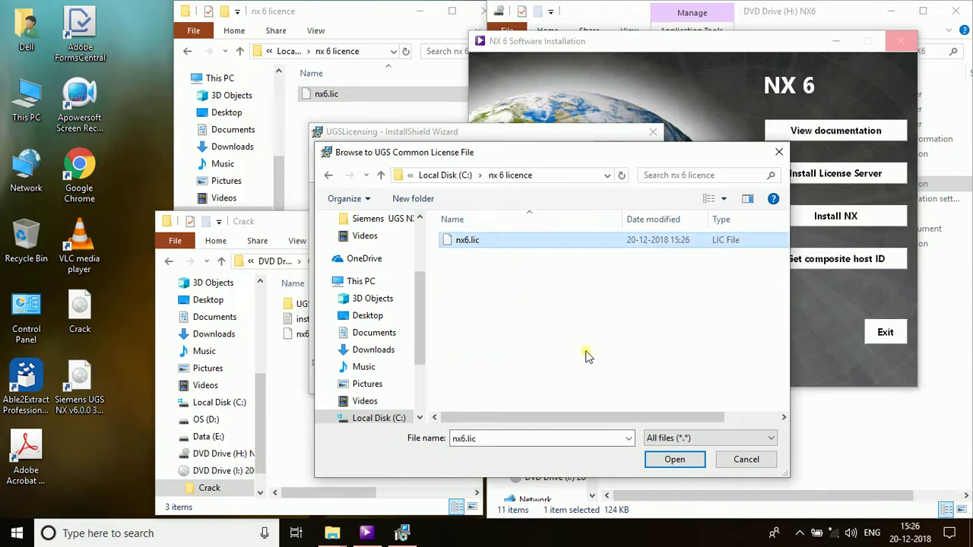
{"action": "left_click", "coordinate": [657, 460]}
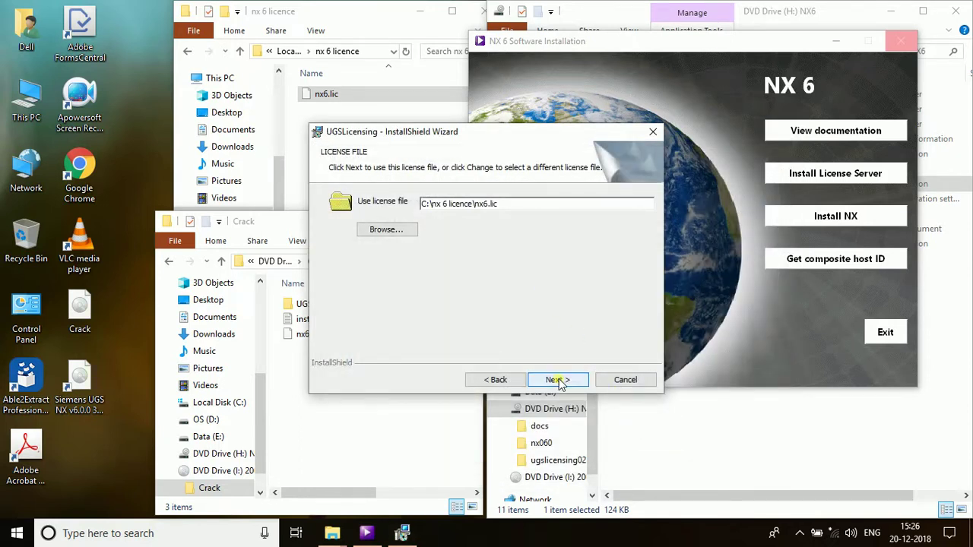
Step: Install UGSLicensing with the chosen license file and finish the wizard
{"action": "left_click", "coordinate": [557, 380]}
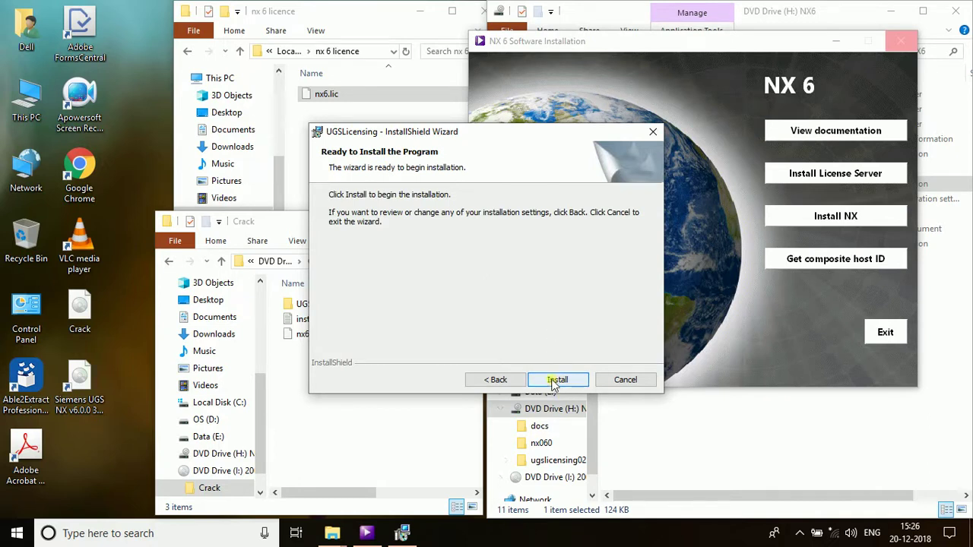
{"action": "left_click", "coordinate": [557, 380]}
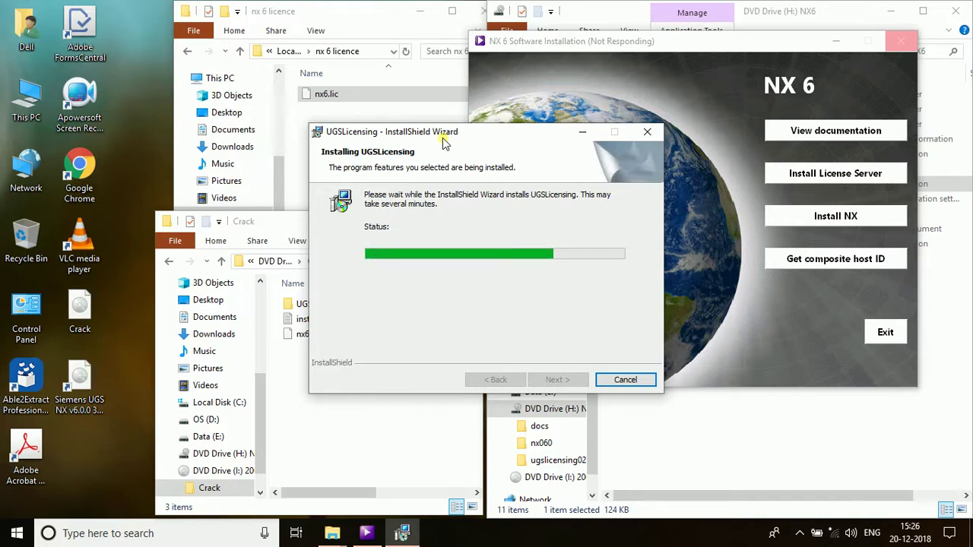
{"action": "left_click", "coordinate": [556, 381]}
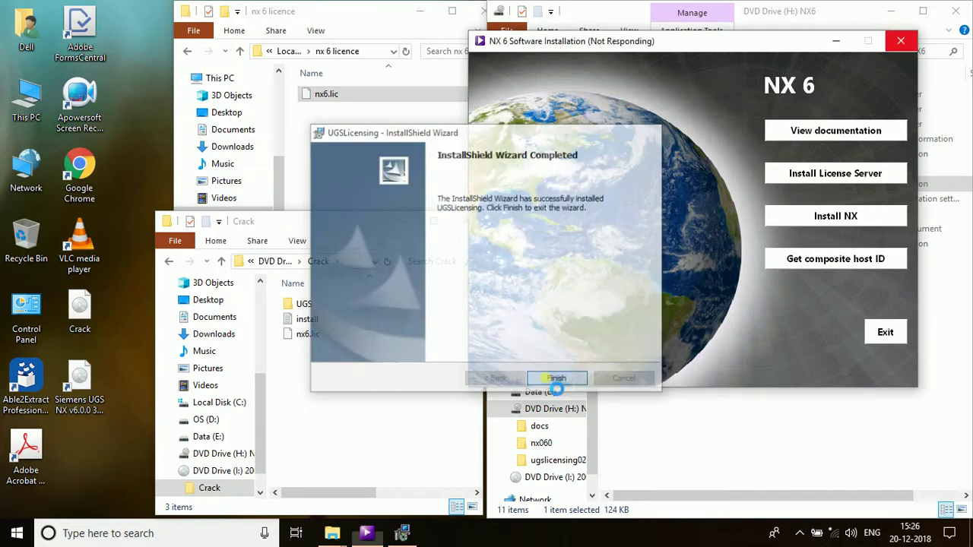
Step: Start the NX installation in English (United States) with the Typical setup type and the default destination folder
{"action": "left_click", "coordinate": [818, 218]}
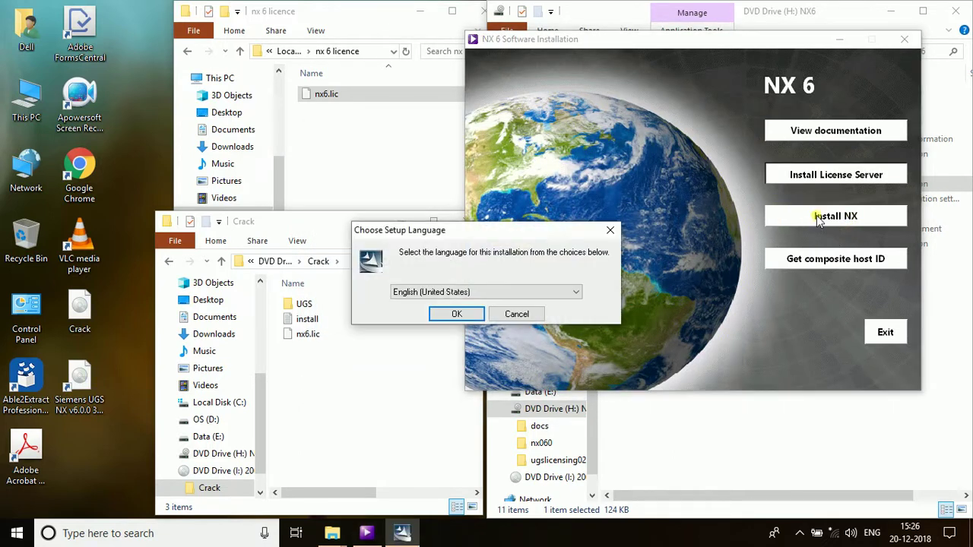
{"action": "left_click", "coordinate": [453, 314]}
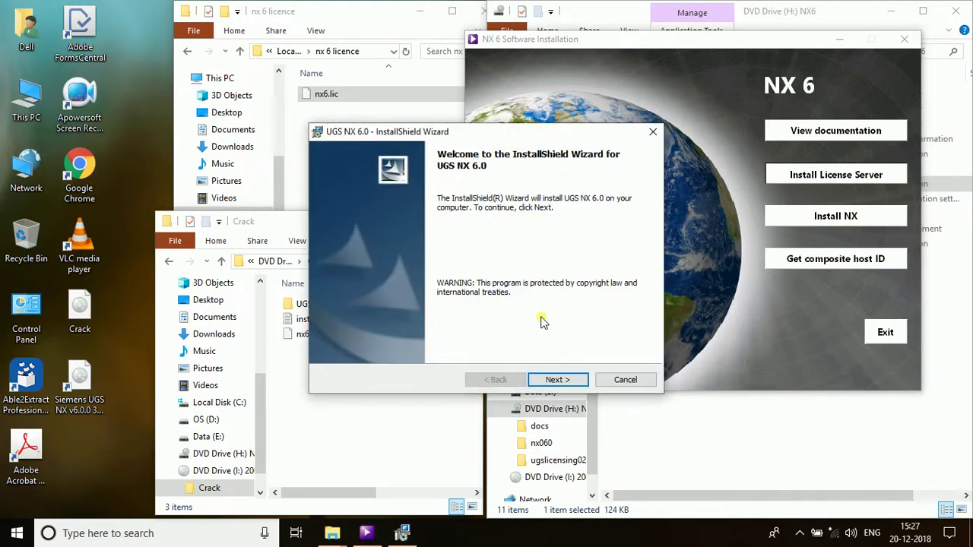
{"action": "left_click", "coordinate": [557, 379]}
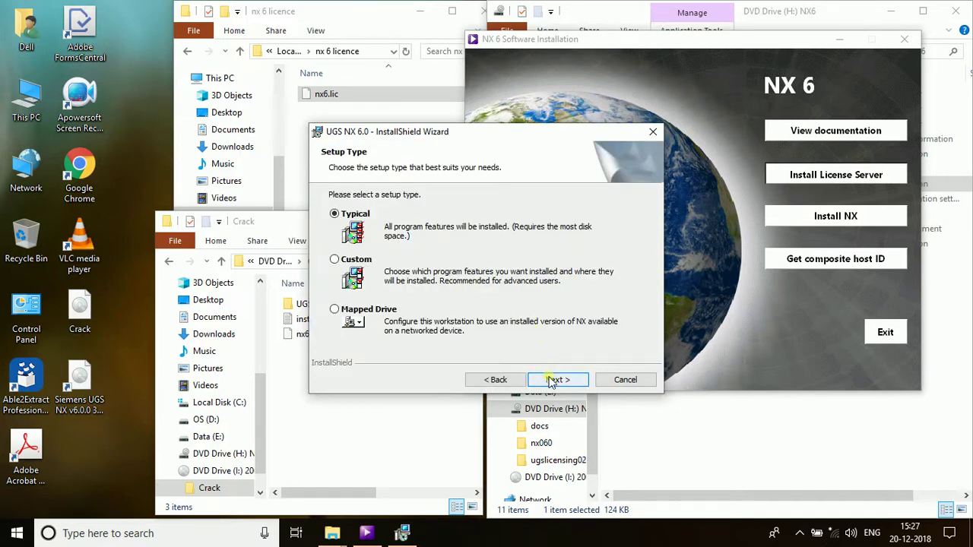
{"action": "left_click", "coordinate": [559, 381]}
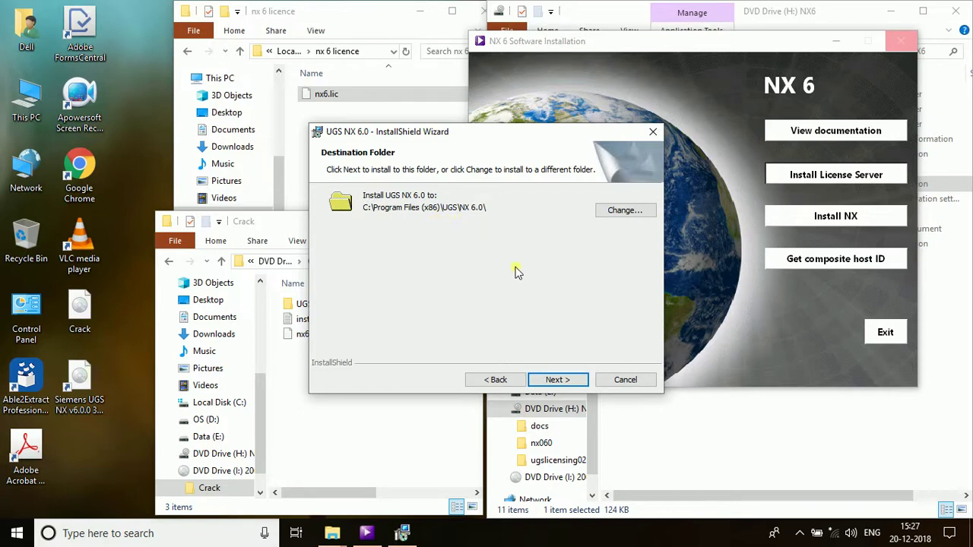
{"action": "left_click", "coordinate": [558, 379]}
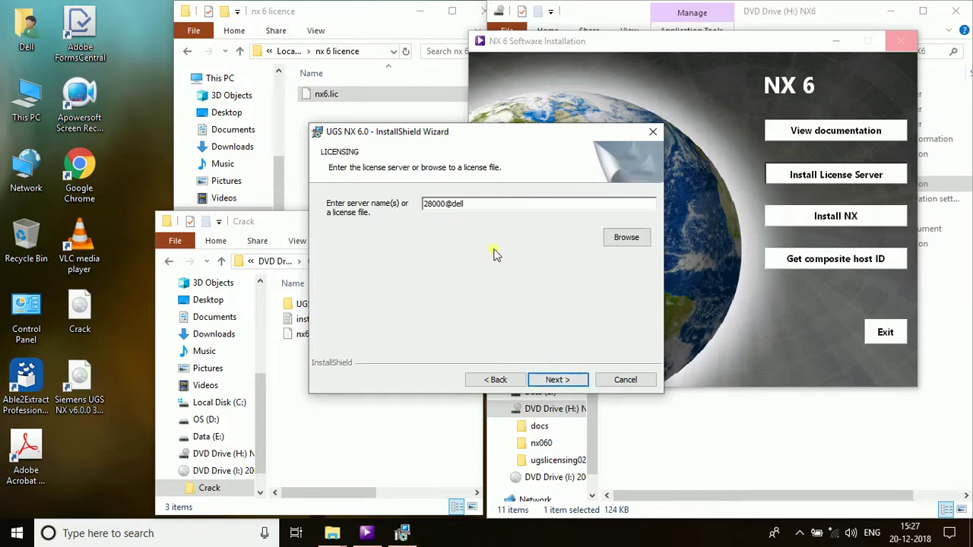
Step: Accept 28000@dell as the license server and English as the runtime language, install UGS NX 6.0, and finish the wizard
{"action": "left_click", "coordinate": [556, 380]}
{"action": "left_click", "coordinate": [566, 384]}
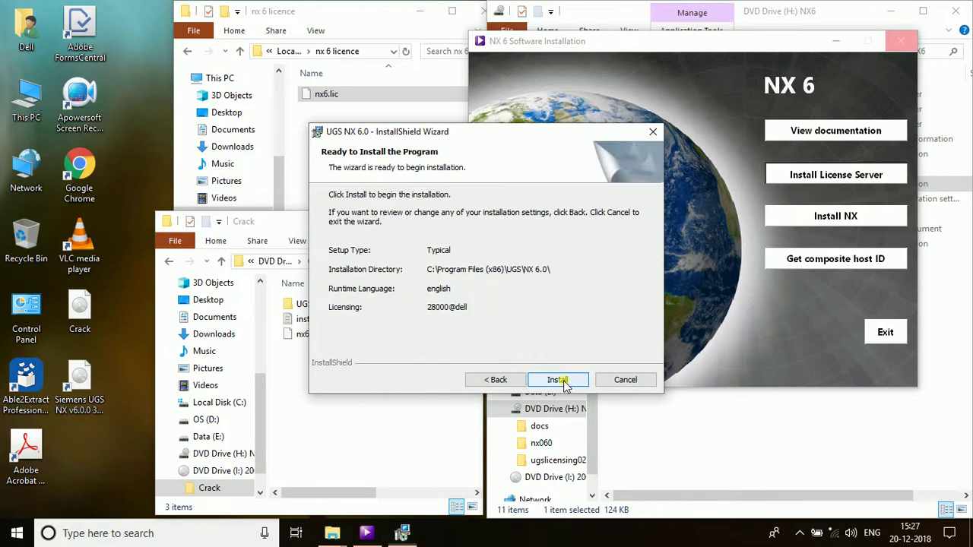
{"action": "left_click", "coordinate": [560, 380]}
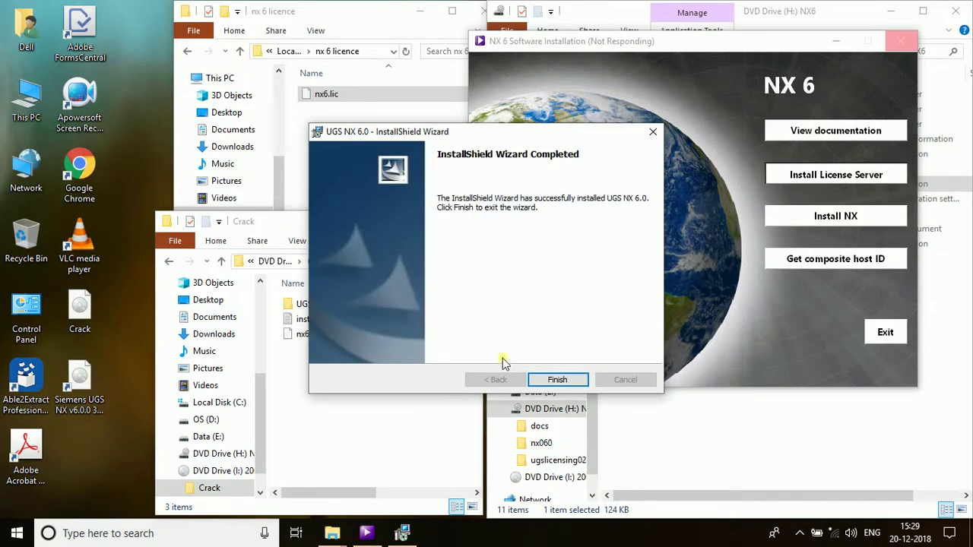
{"action": "left_click", "coordinate": [541, 380]}
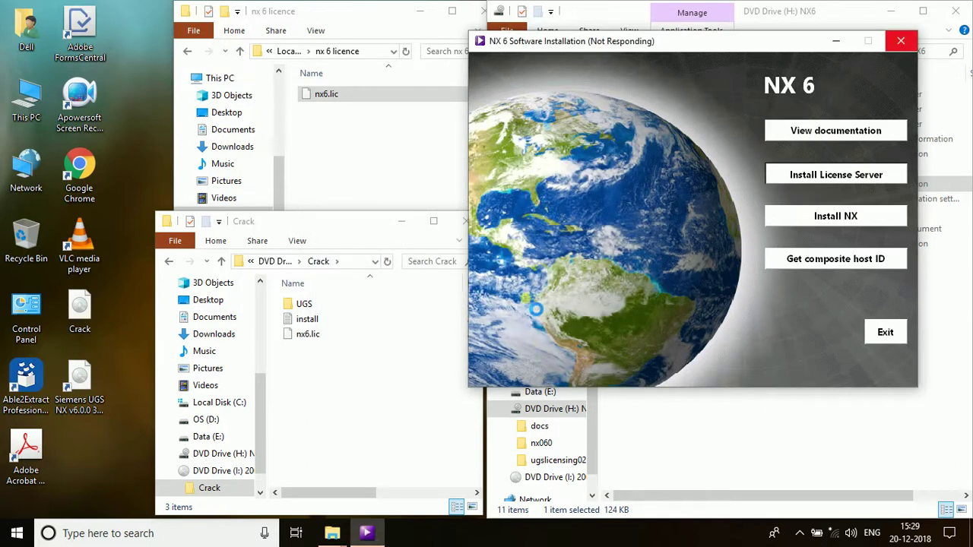
Step: Copy the UGS folder from the Crack folder on the DVD drive
{"action": "left_click", "coordinate": [330, 235]}
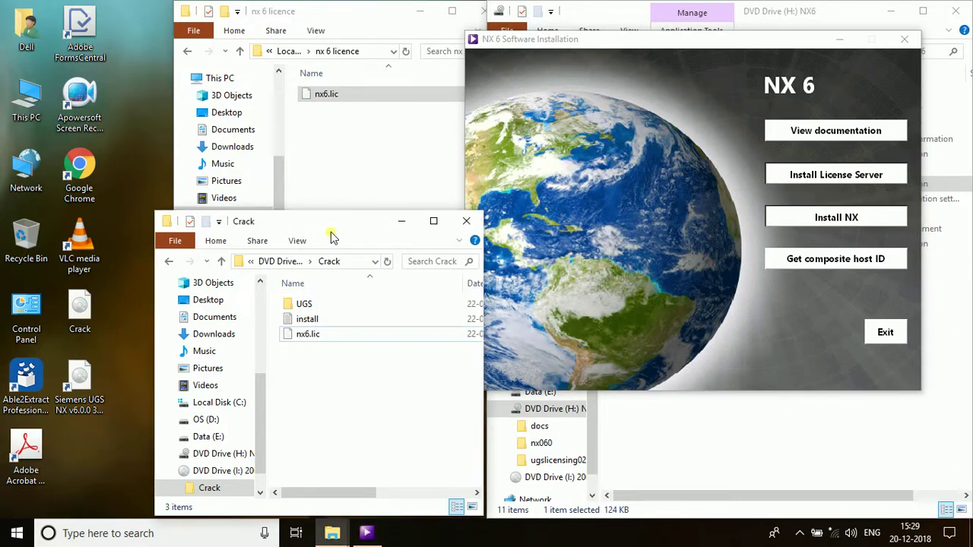
{"action": "left_click", "coordinate": [306, 305]}
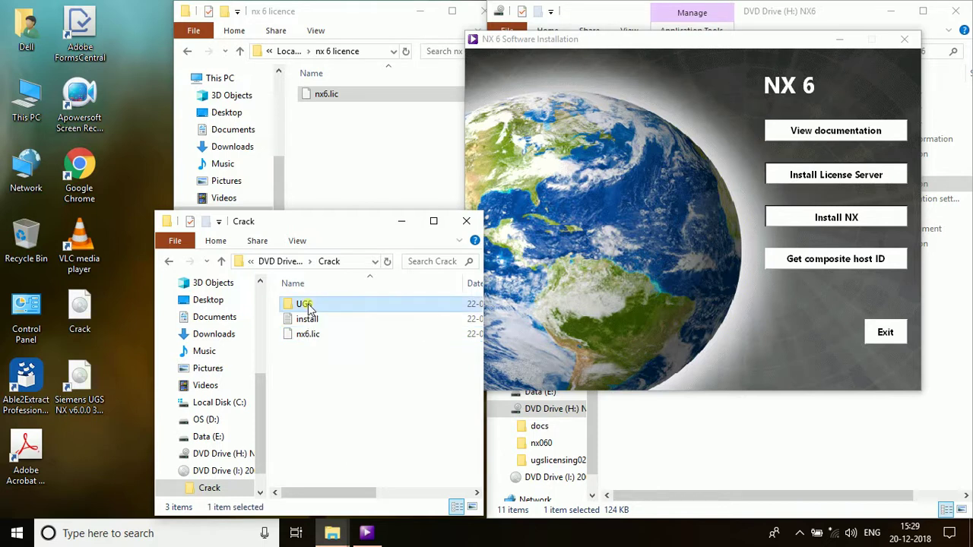
{"action": "right_click", "coordinate": [308, 308]}
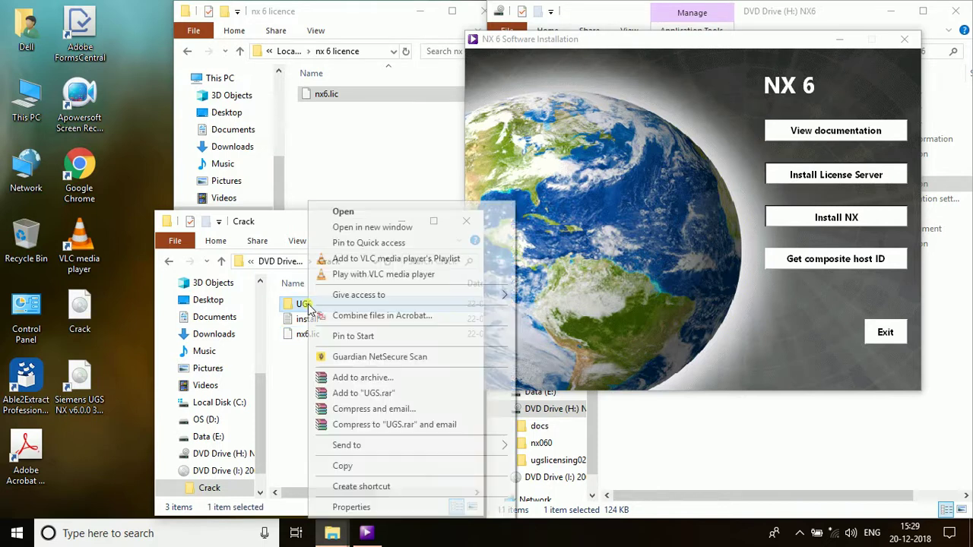
{"action": "left_click", "coordinate": [343, 466]}
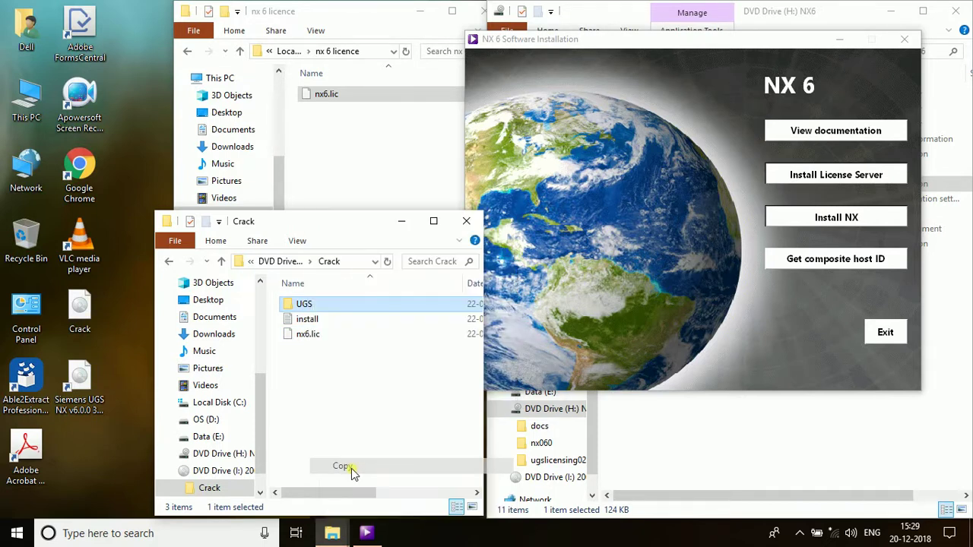
Step: Paste the UGS folder into C:\Program Files (x86), granting administrator permission for all current items
{"action": "left_click", "coordinate": [237, 403]}
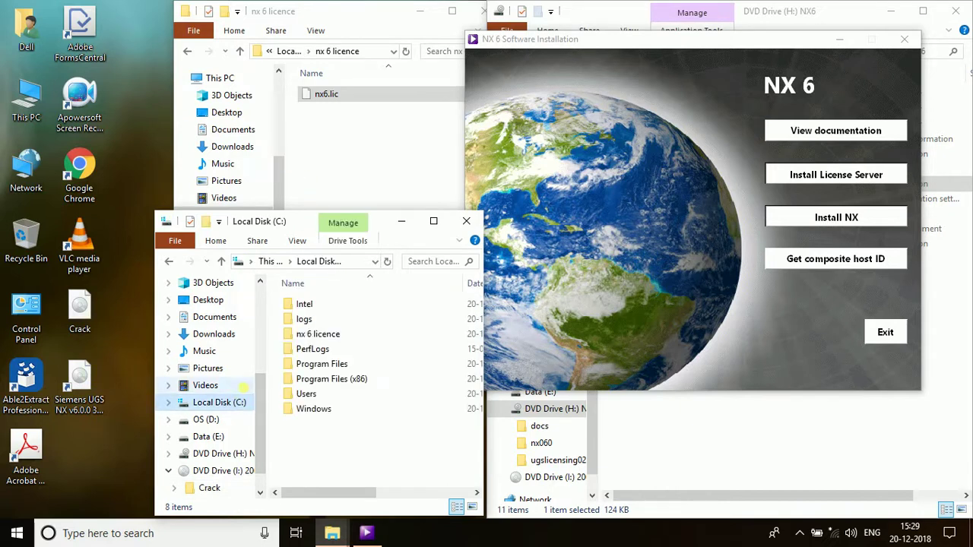
{"action": "double_click", "coordinate": [335, 379]}
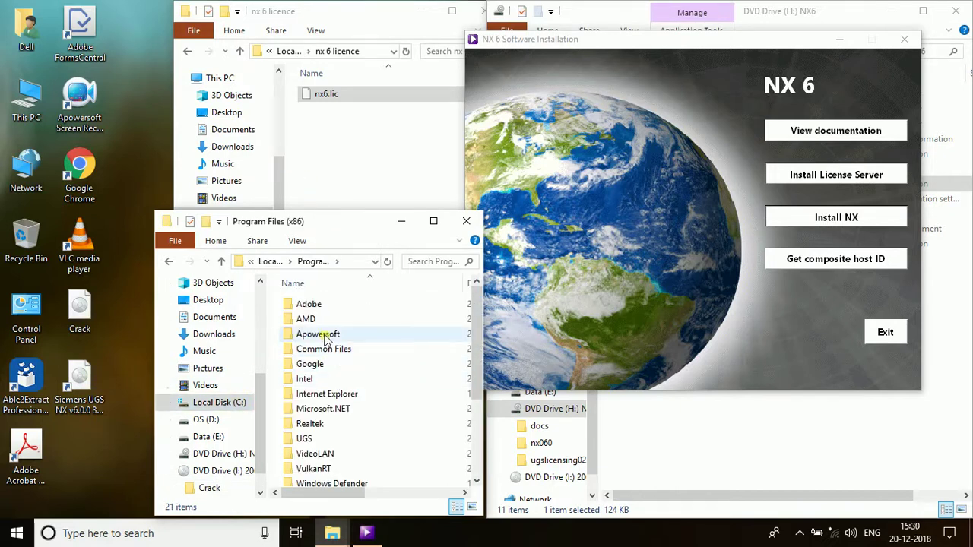
{"action": "right_click", "coordinate": [403, 363]}
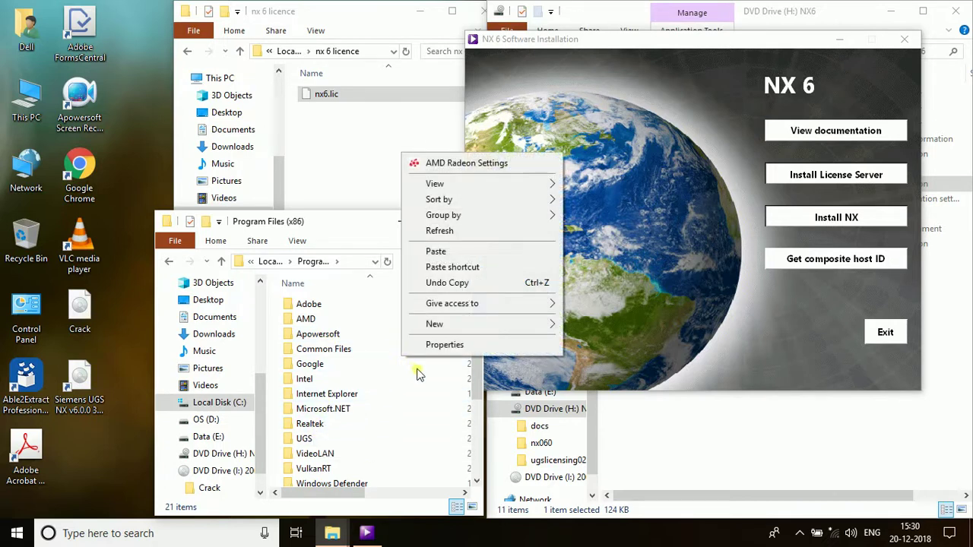
{"action": "left_click", "coordinate": [455, 253]}
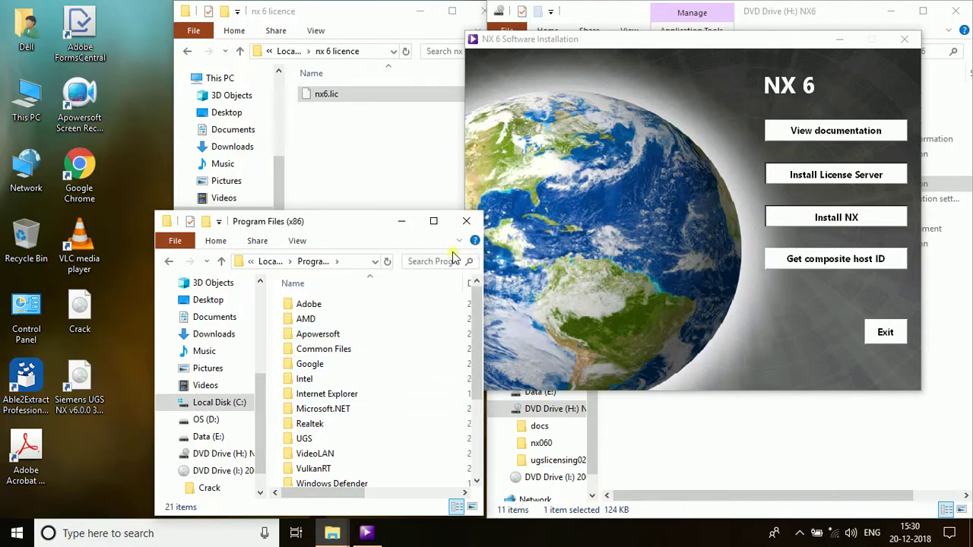
{"action": "left_click", "coordinate": [226, 156]}
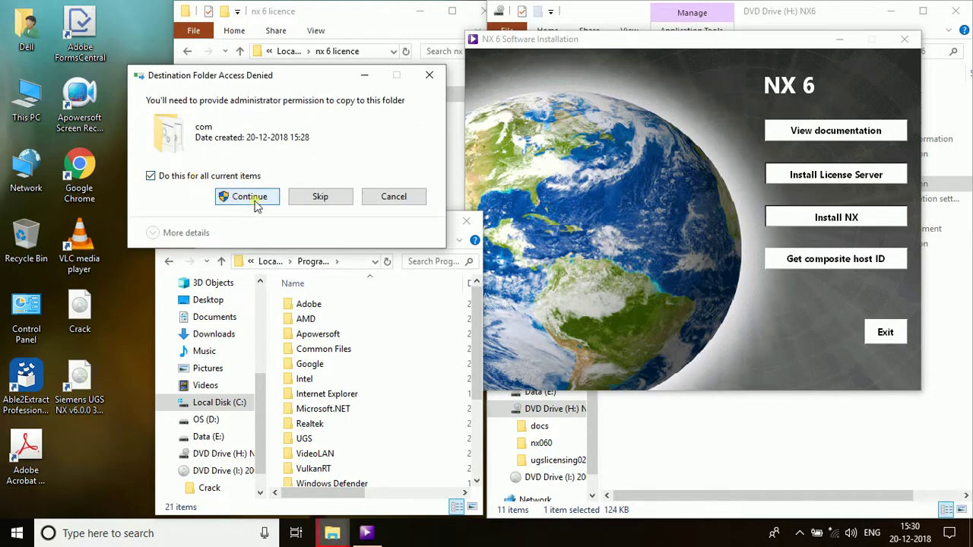
{"action": "left_click", "coordinate": [249, 197]}
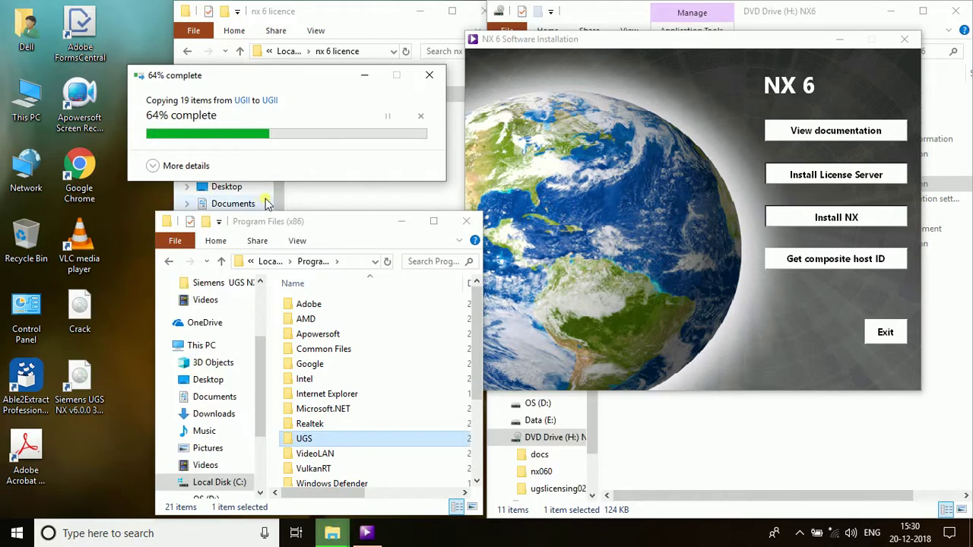
Step: Close all File Explorer windows and exit the NX 6 Software Installation launcher
{"action": "left_click", "coordinate": [466, 220]}
{"action": "left_click", "coordinate": [430, 14]}
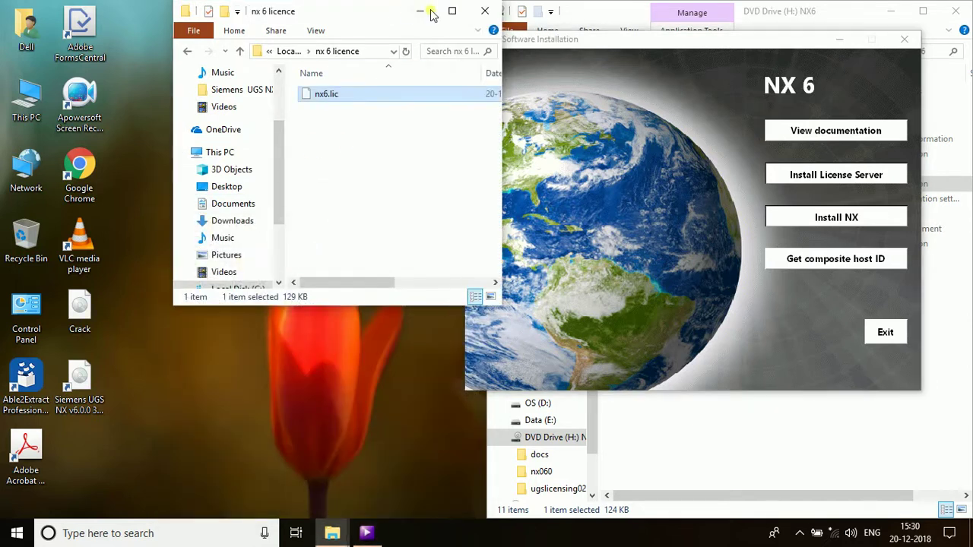
{"action": "left_click", "coordinate": [485, 11]}
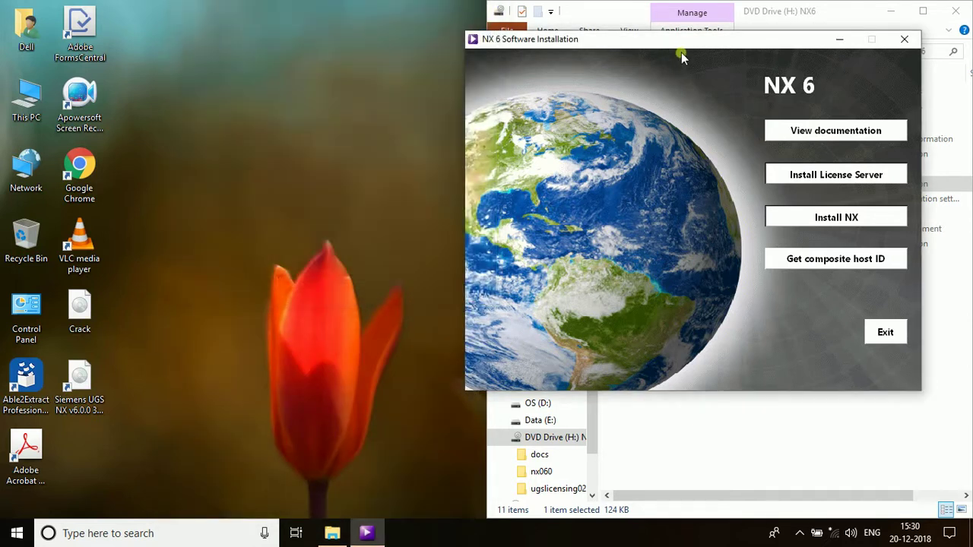
{"action": "left_click", "coordinate": [882, 332]}
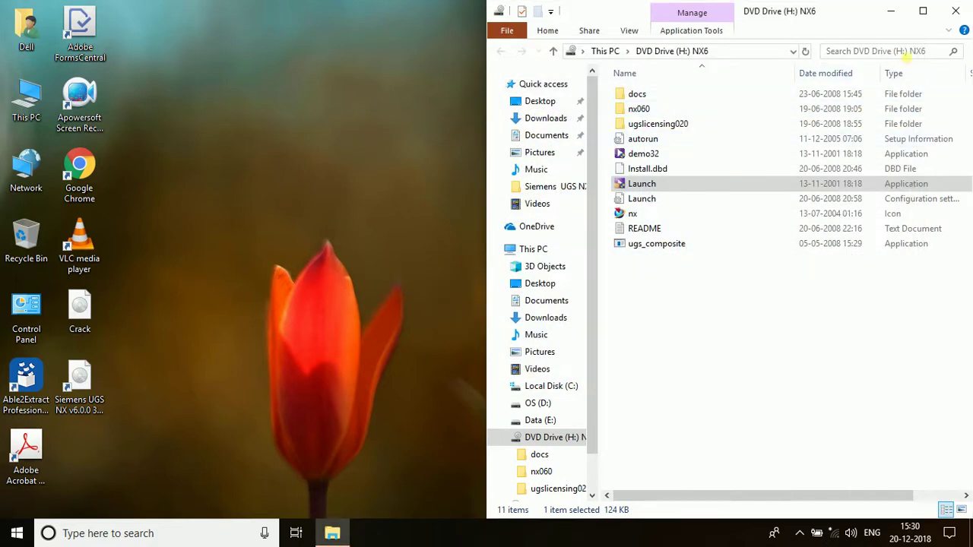
{"action": "left_click", "coordinate": [956, 11]}
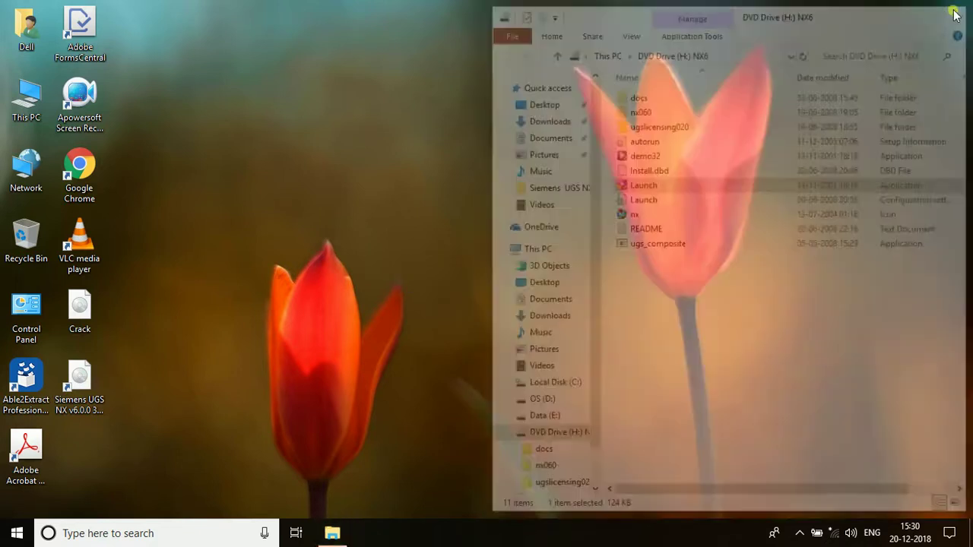
Step: Open the file location of NX 6.0 from the recently added programs in Start
{"action": "left_click", "coordinate": [17, 533]}
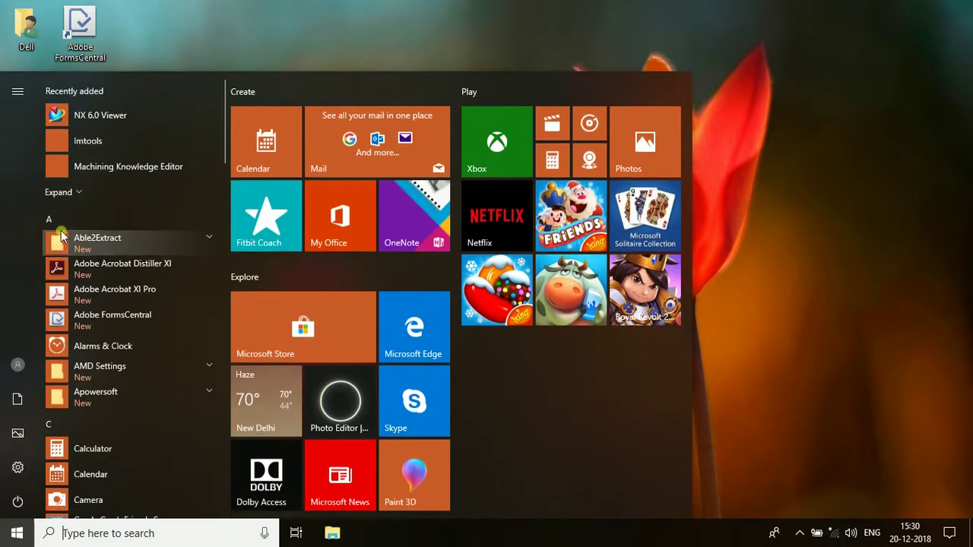
{"action": "left_click", "coordinate": [84, 191]}
{"action": "right_click", "coordinate": [76, 142]}
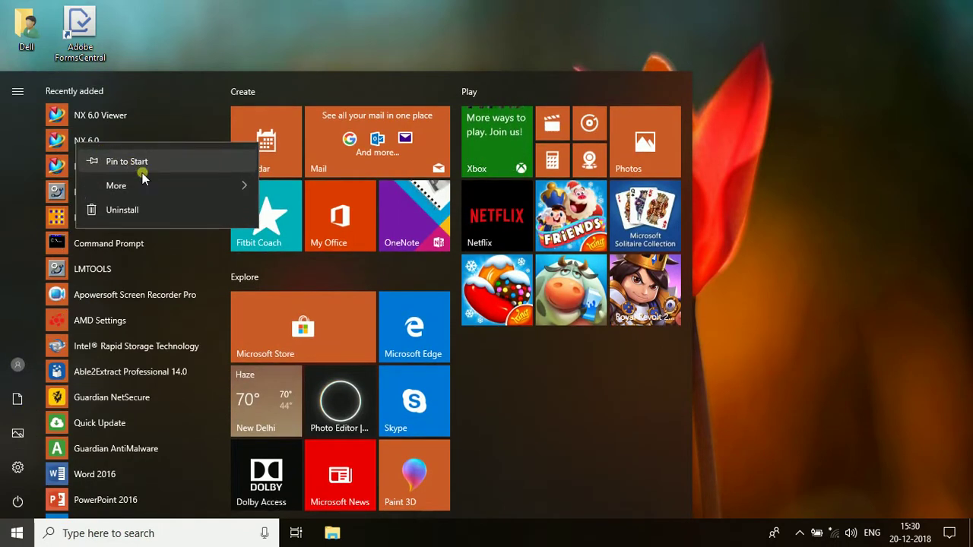
{"action": "mouse_move", "coordinate": [210, 186]}
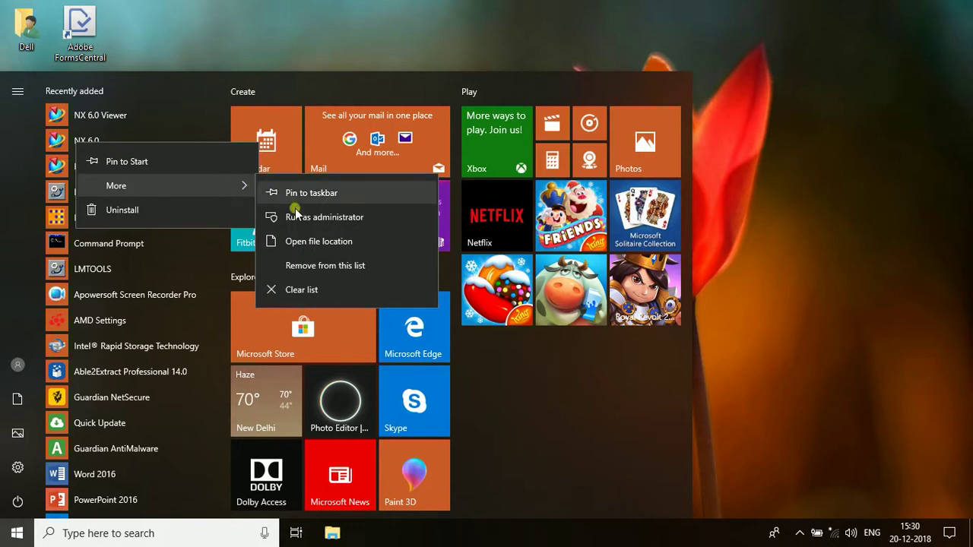
{"action": "left_click", "coordinate": [307, 240]}
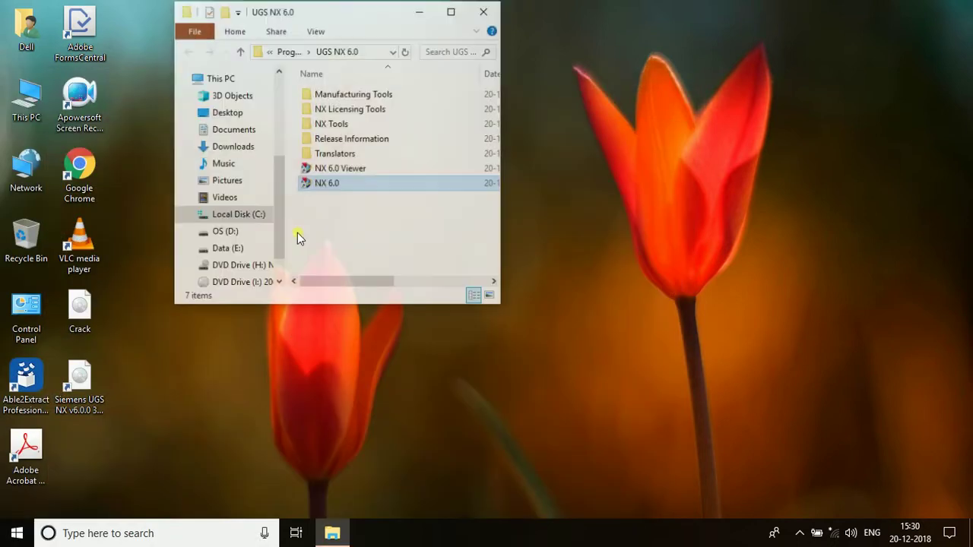
Step: Create a desktop shortcut for NX 6.0 and close the UGS NX 6.0 folder window
{"action": "right_click", "coordinate": [332, 184]}
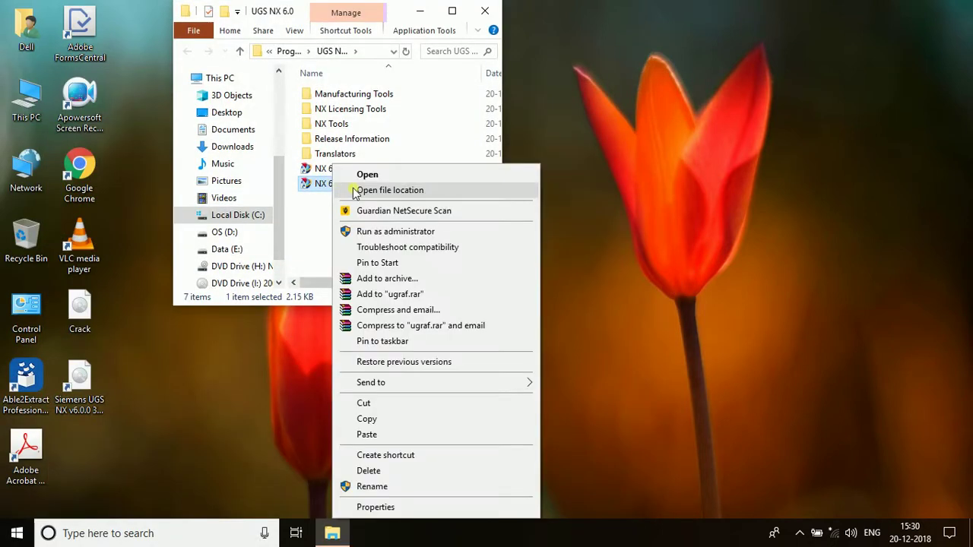
{"action": "mouse_move", "coordinate": [495, 385]}
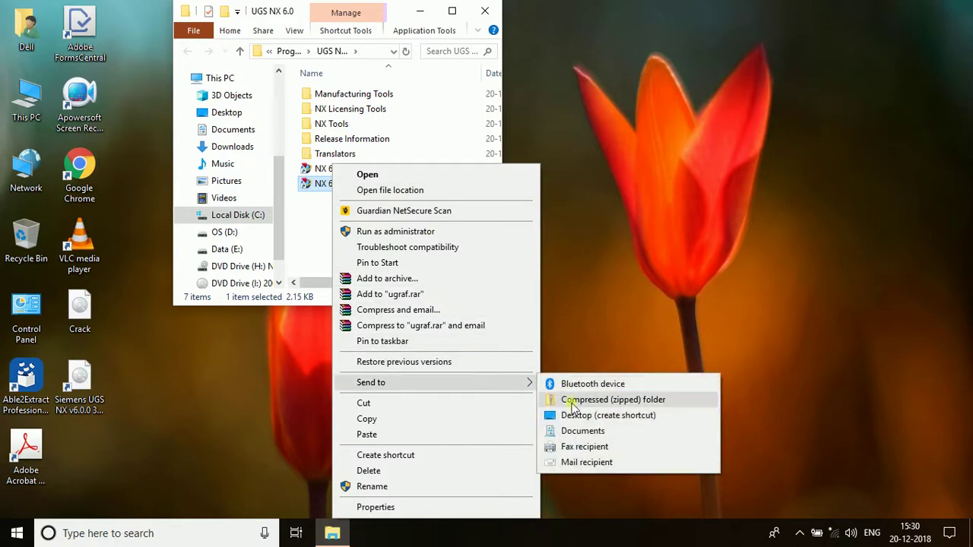
{"action": "left_click", "coordinate": [573, 417]}
{"action": "left_click", "coordinate": [374, 59]}
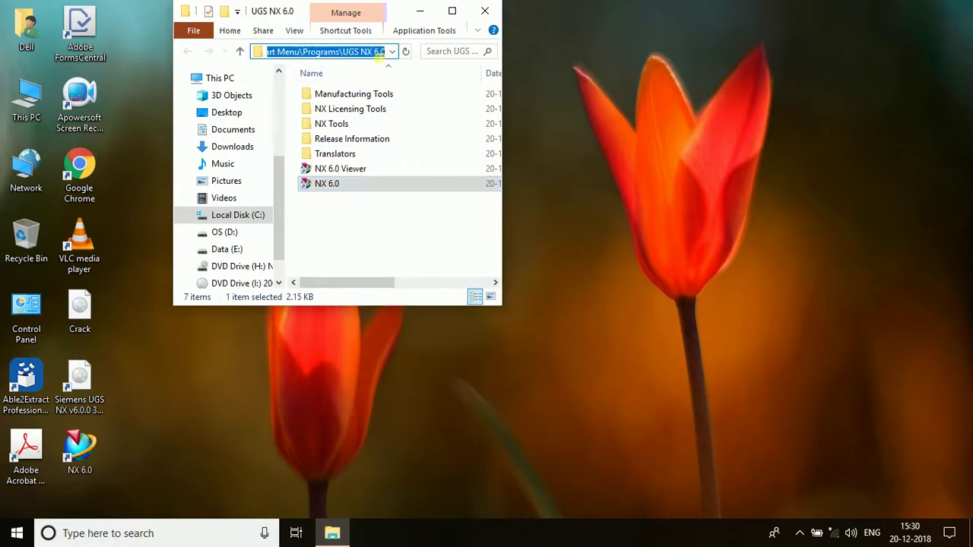
{"action": "left_click_drag", "start_coordinate": [359, 52], "coordinate": [308, 52]}
{"action": "key", "text": "ctrl+a"}
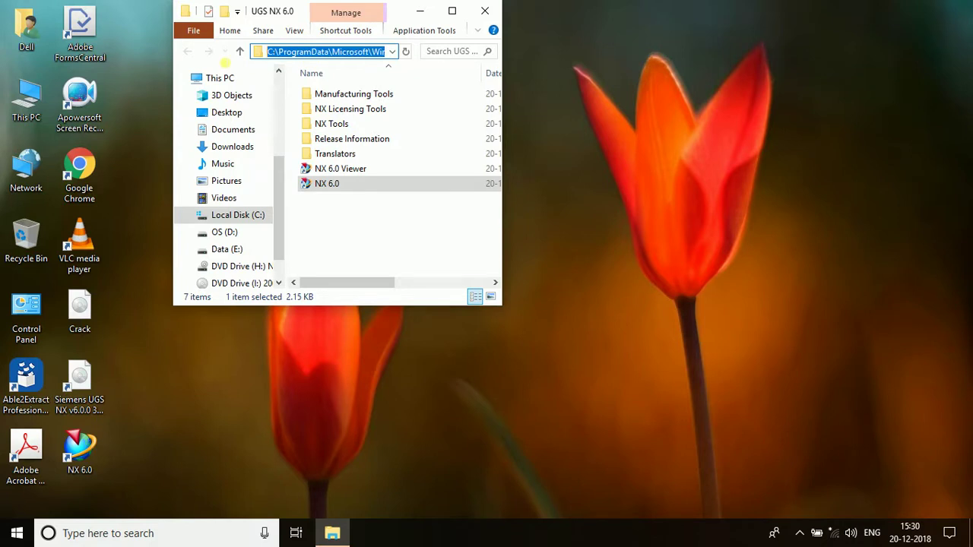
{"action": "left_click", "coordinate": [485, 11]}
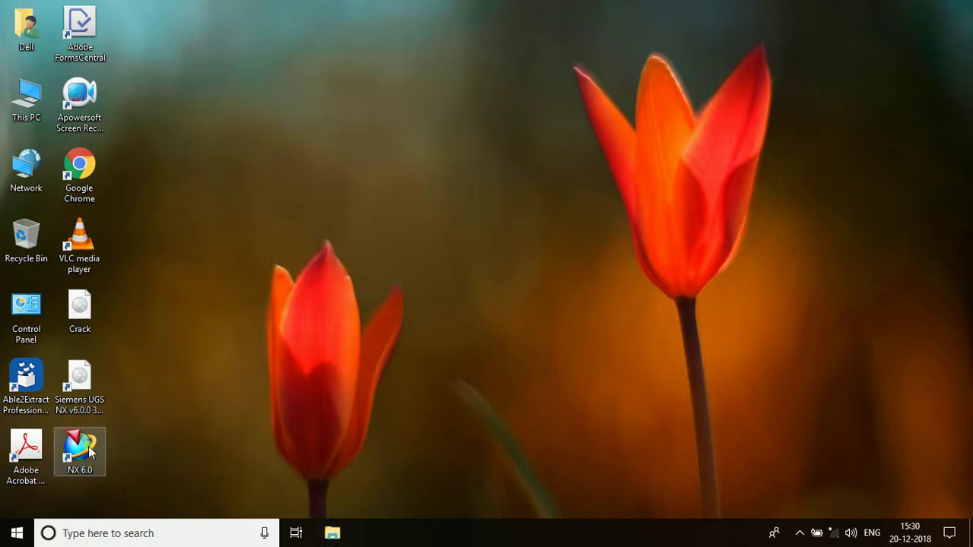
Step: Launch NX 6.0 from its desktop shortcut, maximized, and create a new model part in Modeling
{"action": "double_click", "coordinate": [85, 455]}
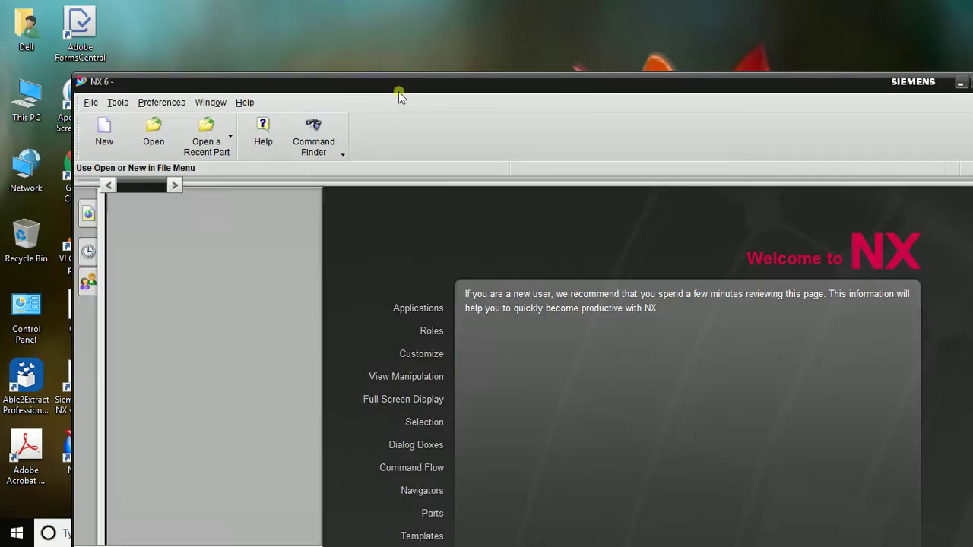
{"action": "double_click", "coordinate": [434, 86]}
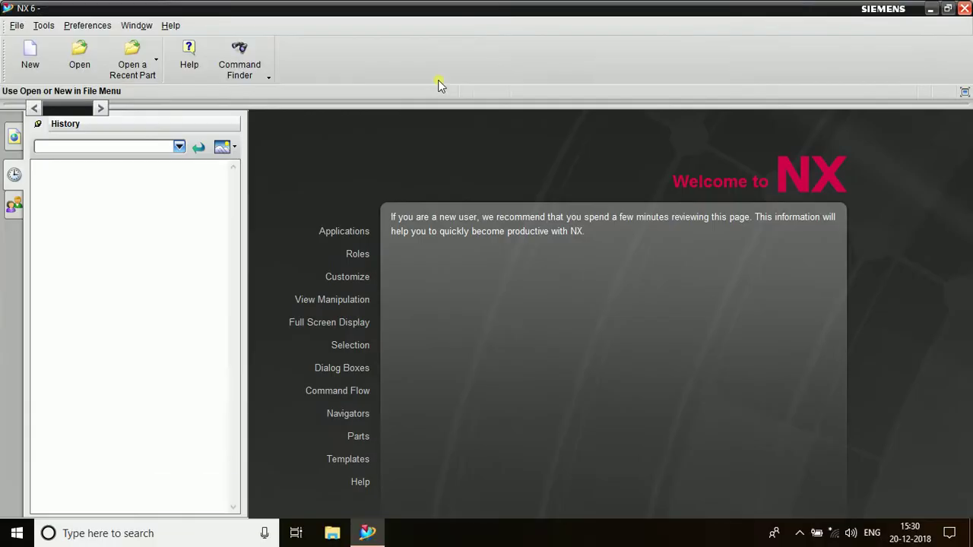
{"action": "left_click", "coordinate": [31, 55]}
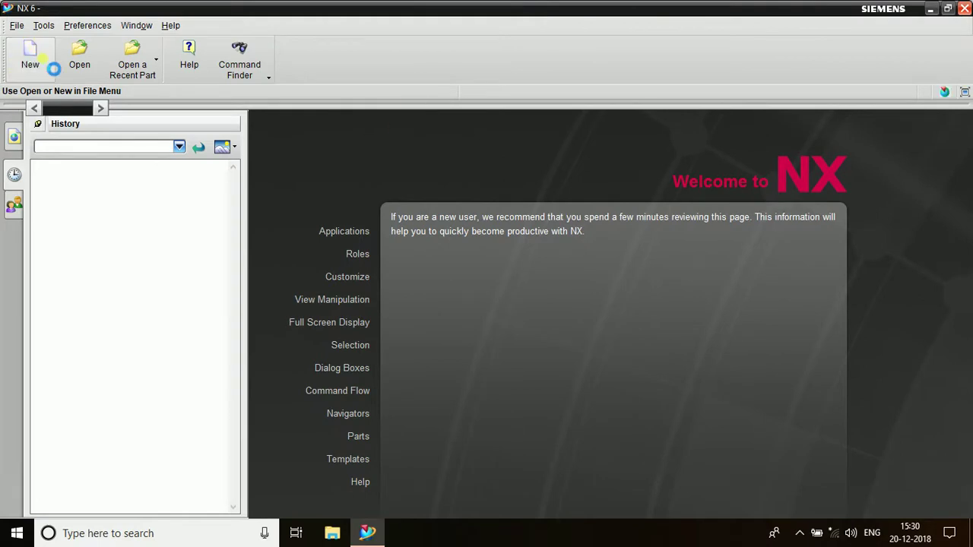
{"action": "left_click", "coordinate": [295, 114]}
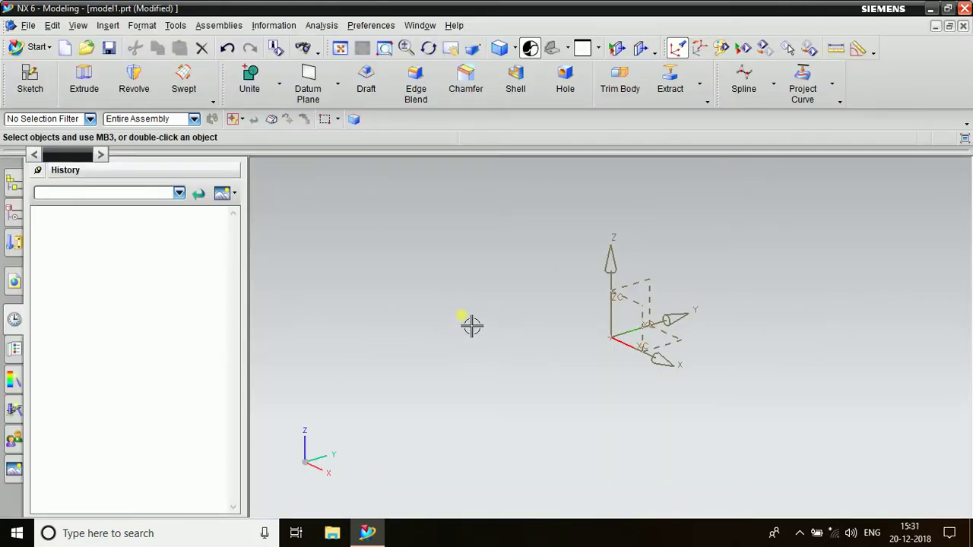
{"action": "left_click_drag", "start_coordinate": [398, 263], "coordinate": [566, 373]}
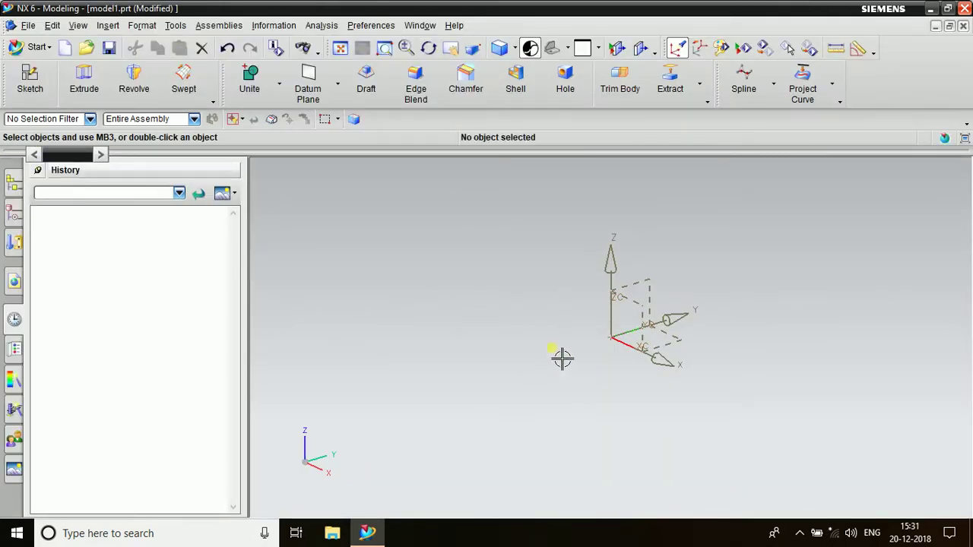
Step: Open the Extrude, Revolve and Swept commands in turn to check the modeling tools
{"action": "left_click", "coordinate": [85, 80]}
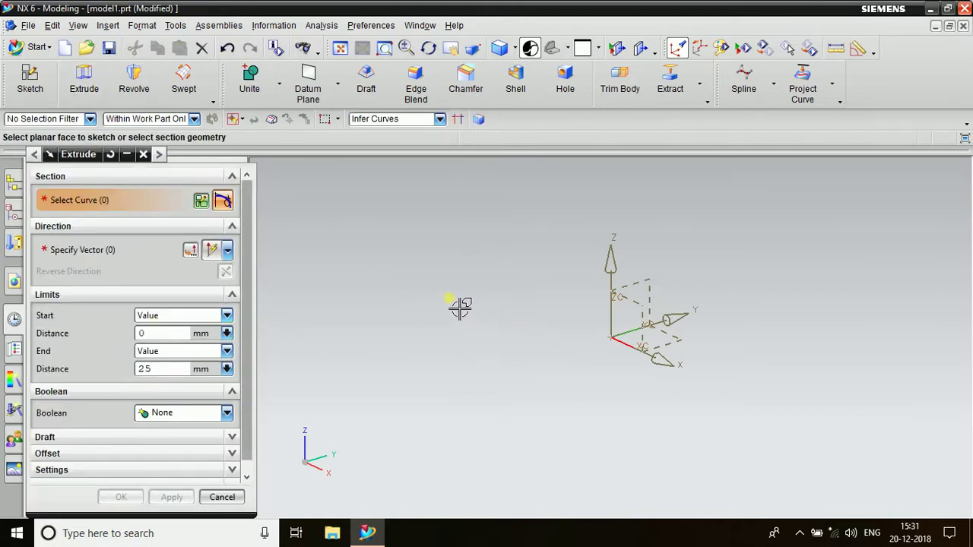
{"action": "right_click", "coordinate": [401, 267]}
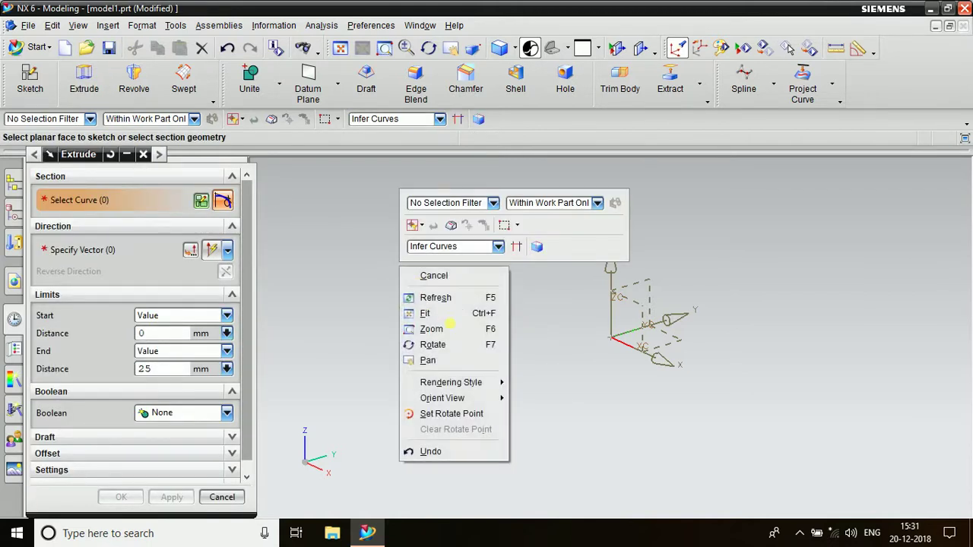
{"action": "left_click", "coordinate": [514, 298]}
{"action": "left_click", "coordinate": [142, 91]}
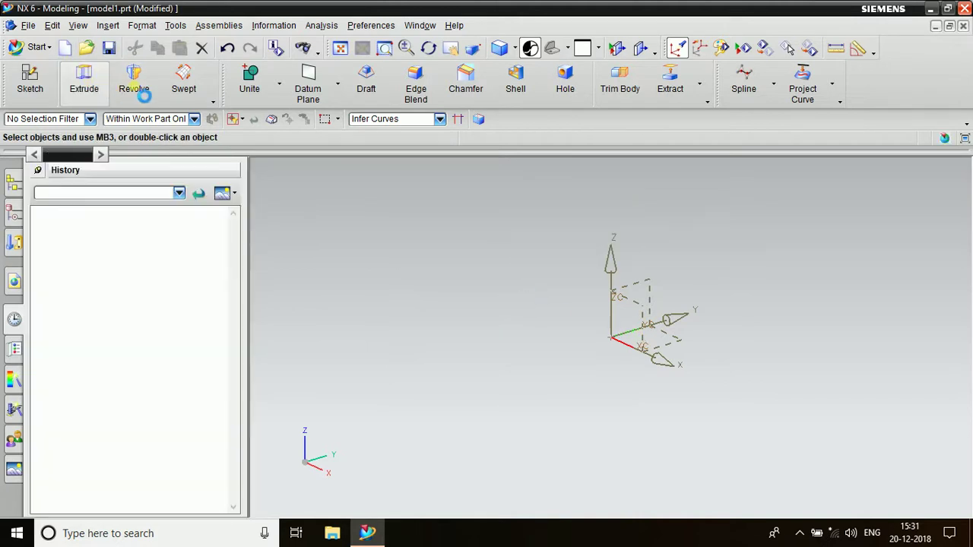
{"action": "left_click", "coordinate": [183, 92]}
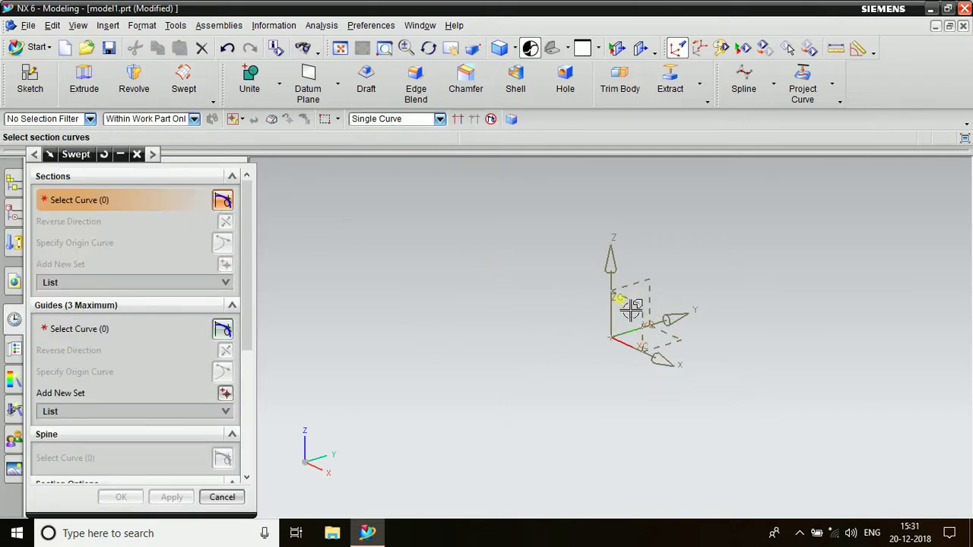
Step: Orient the empty model to the Right view and minimize the NX window
{"action": "left_click", "coordinate": [667, 309]}
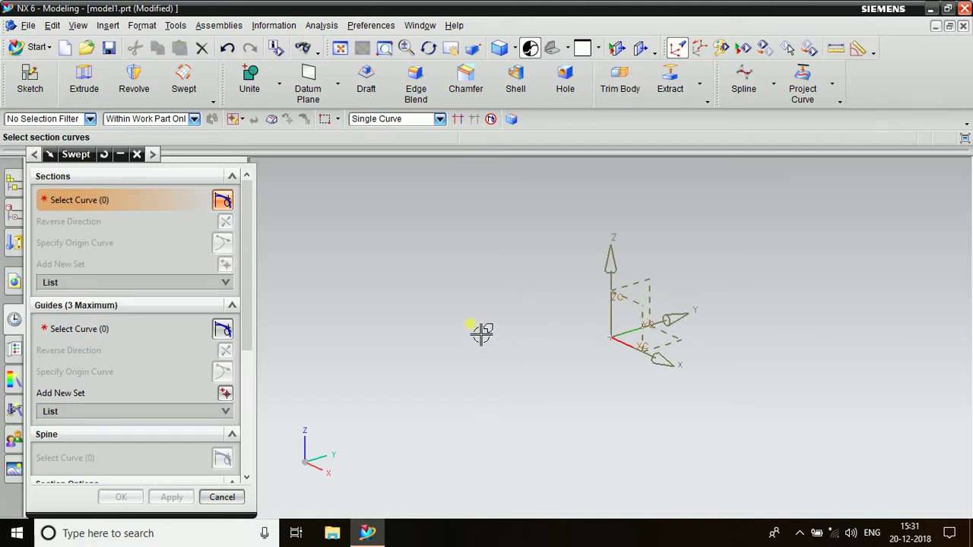
{"action": "key", "text": "ctrl+alt+r"}
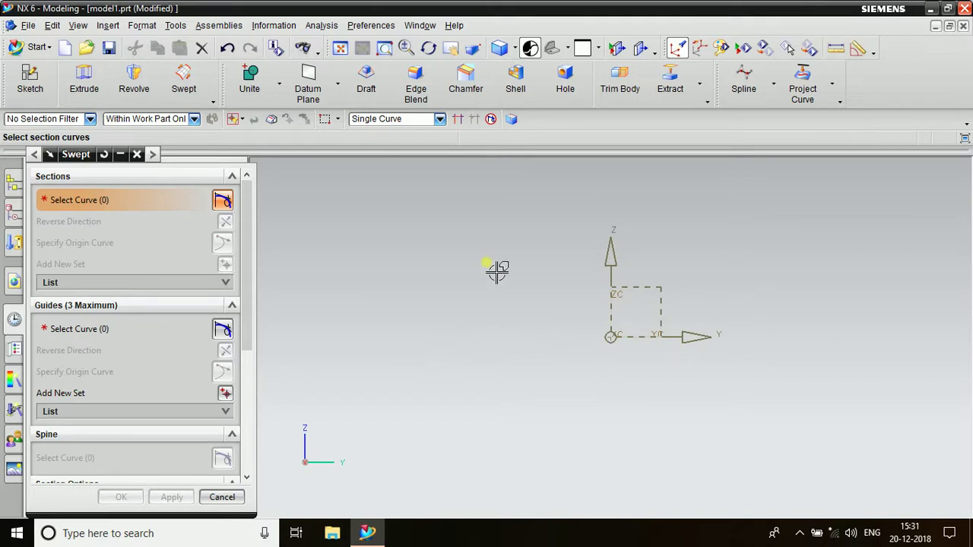
{"action": "left_click", "coordinate": [930, 9]}
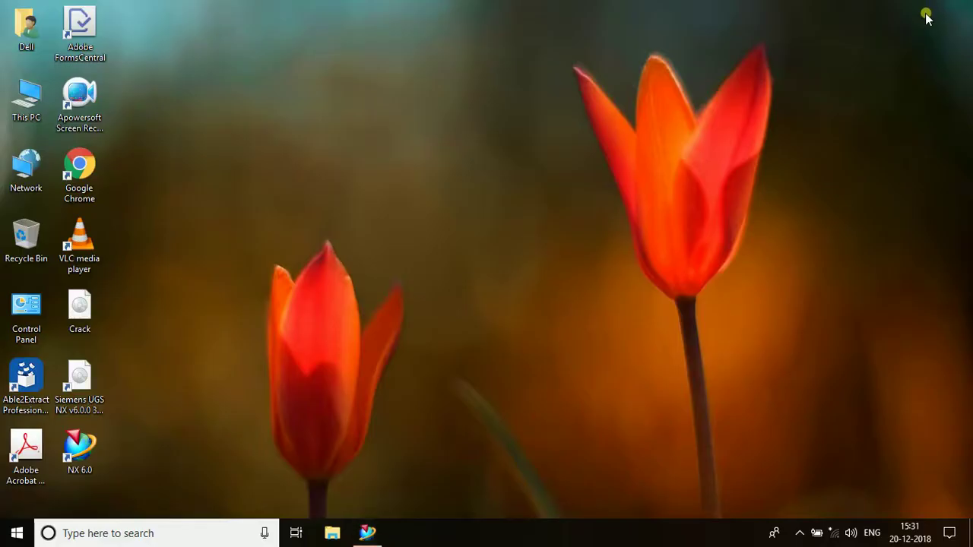